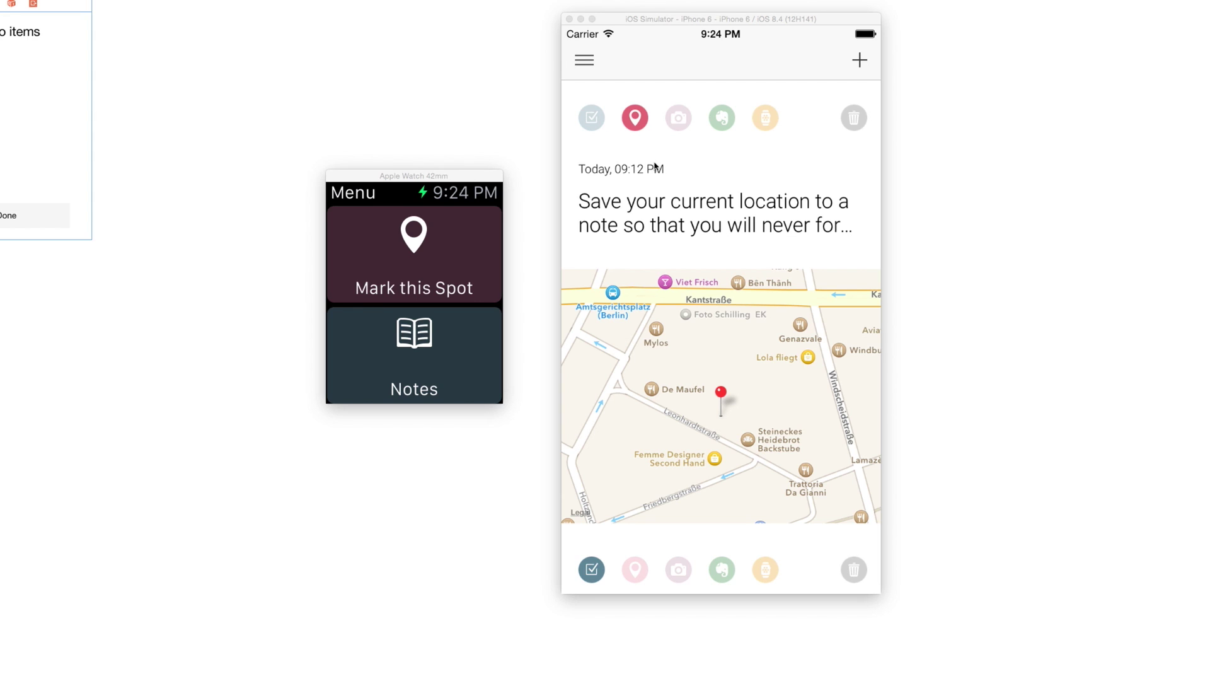
- Switch the location note's editor to the light serif theme on the third carousel page, then return to the list
{"action": "left_click", "coordinate": [696, 226]}
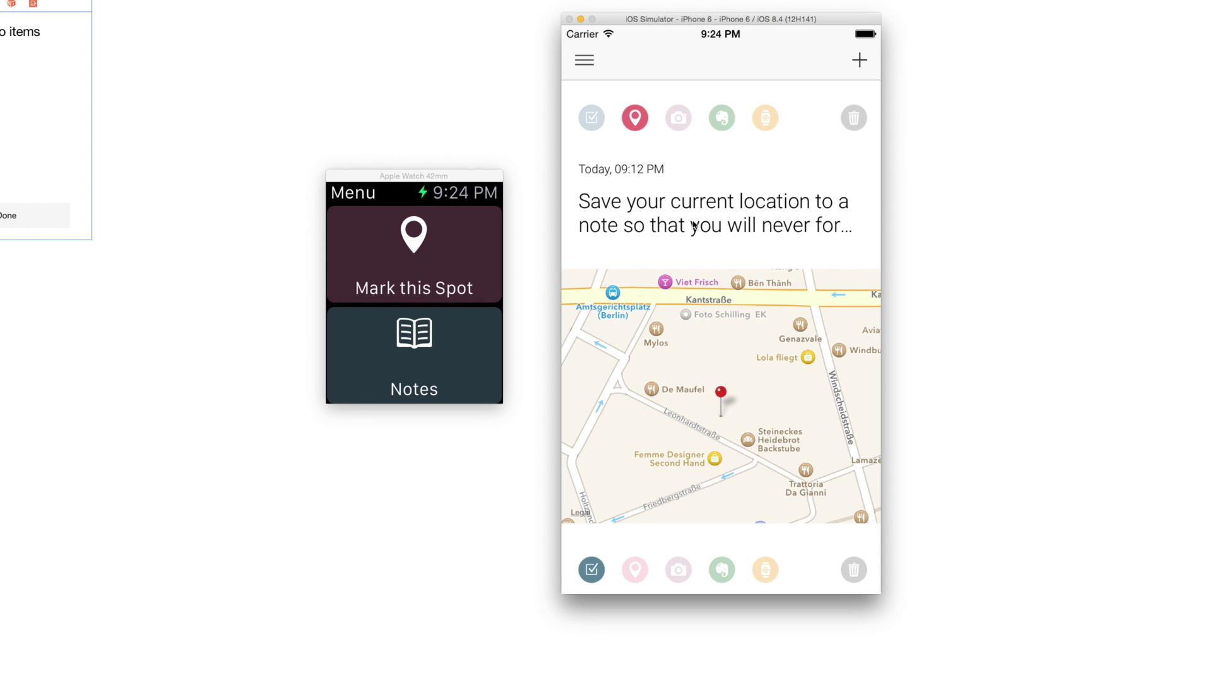
{"action": "left_click", "coordinate": [580, 61]}
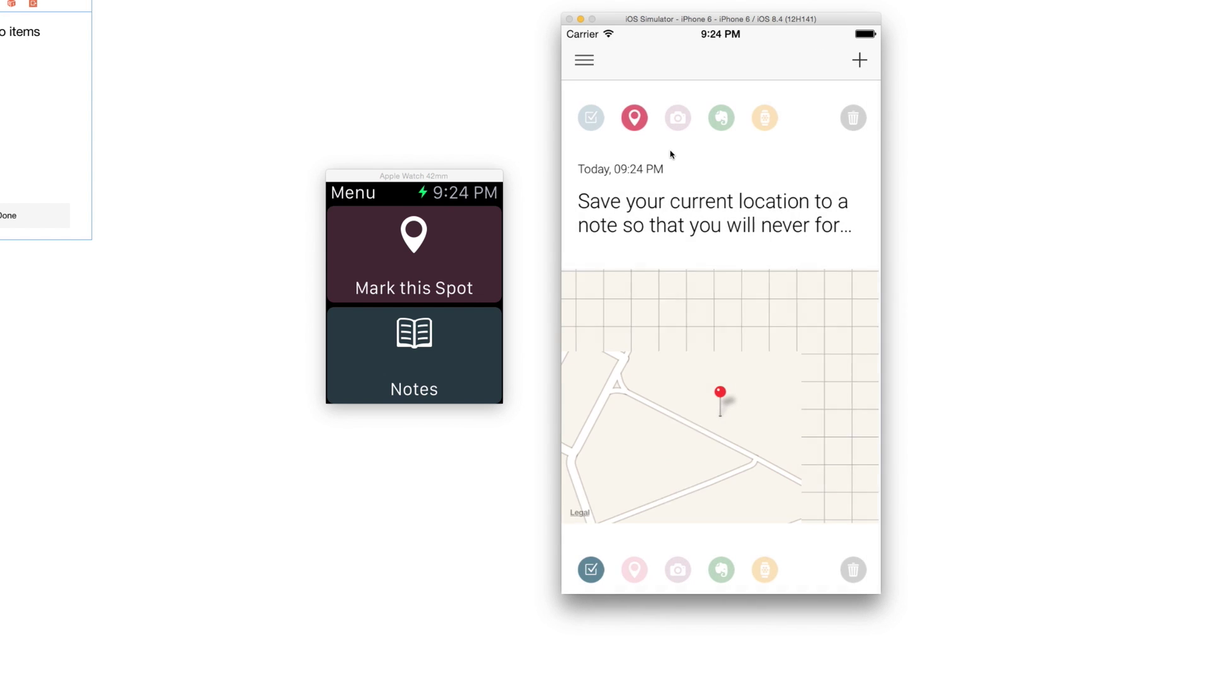
{"action": "left_click", "coordinate": [676, 199]}
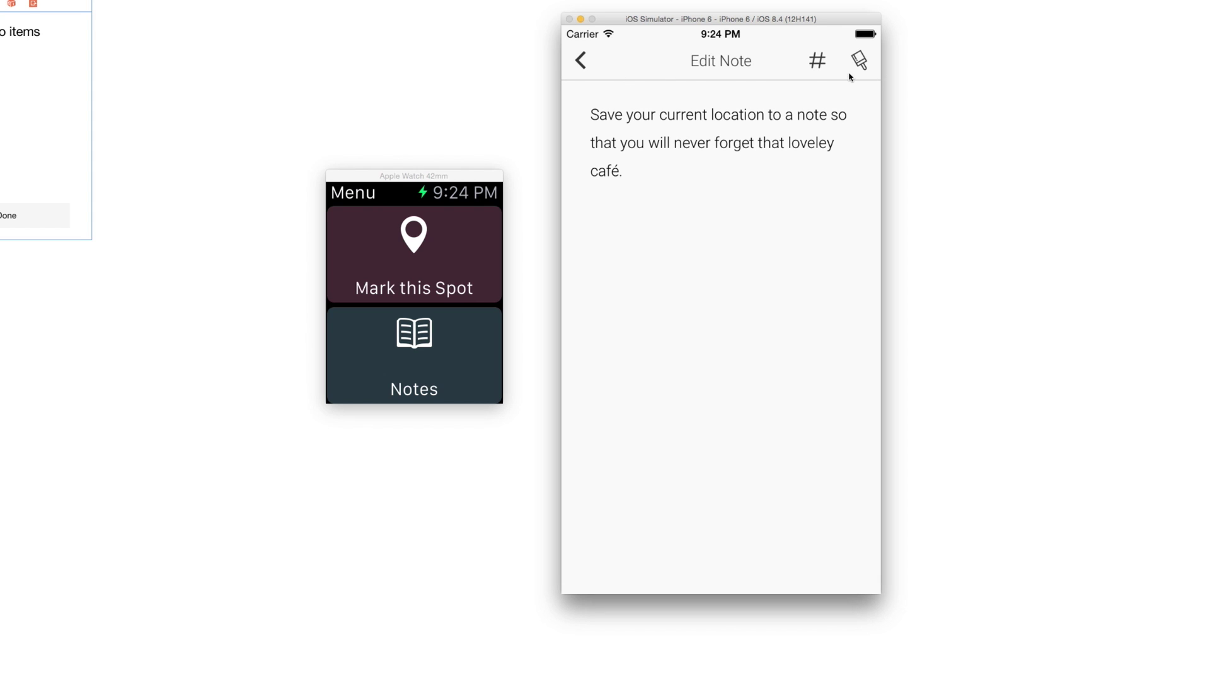
{"action": "left_click", "coordinate": [858, 58]}
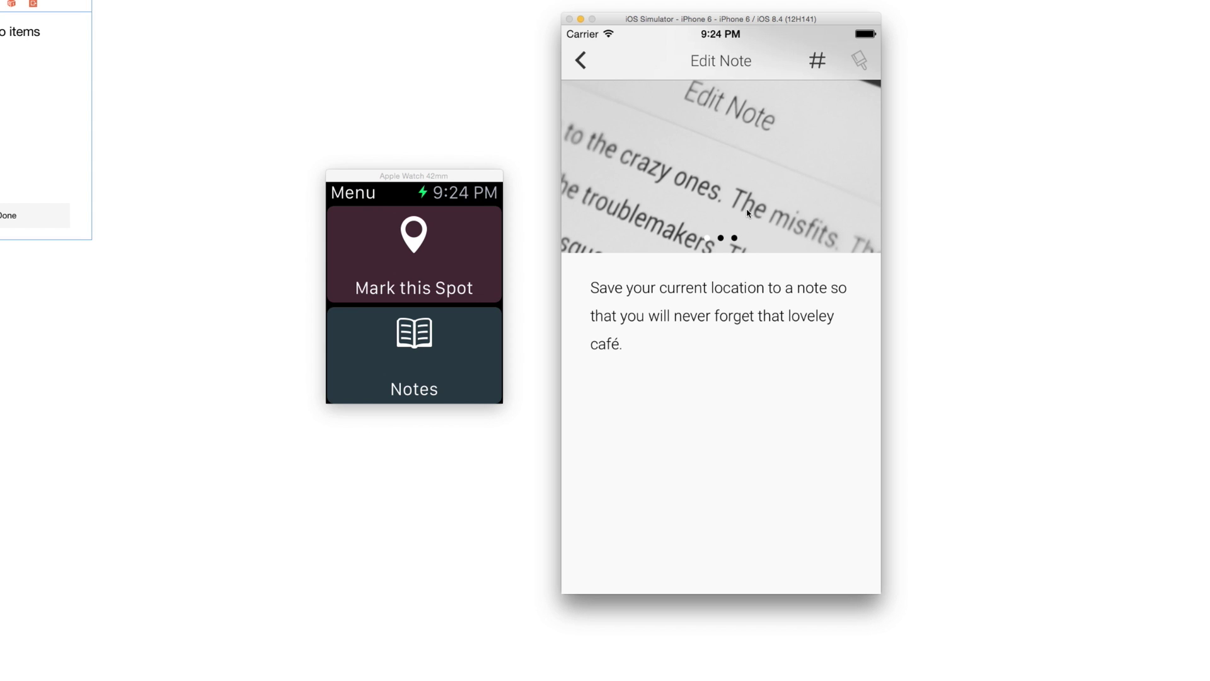
{"action": "left_click_drag", "start_coordinate": [794, 185], "coordinate": [697, 185]}
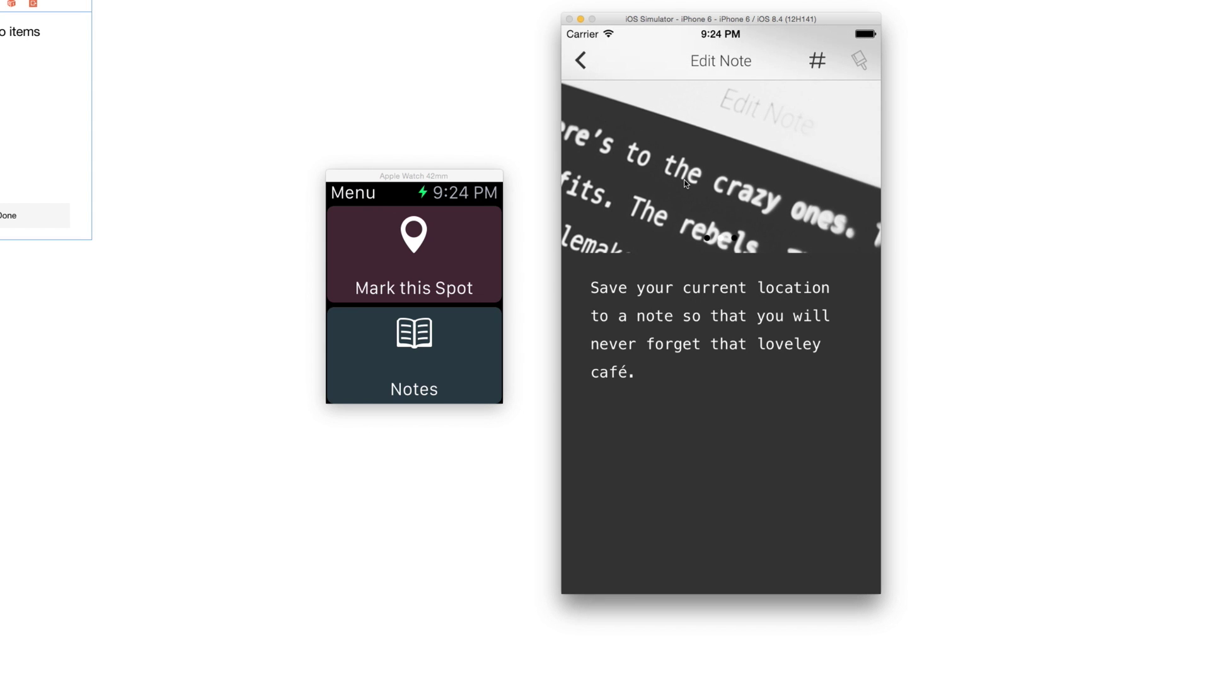
{"action": "left_click_drag", "start_coordinate": [817, 178], "coordinate": [634, 189]}
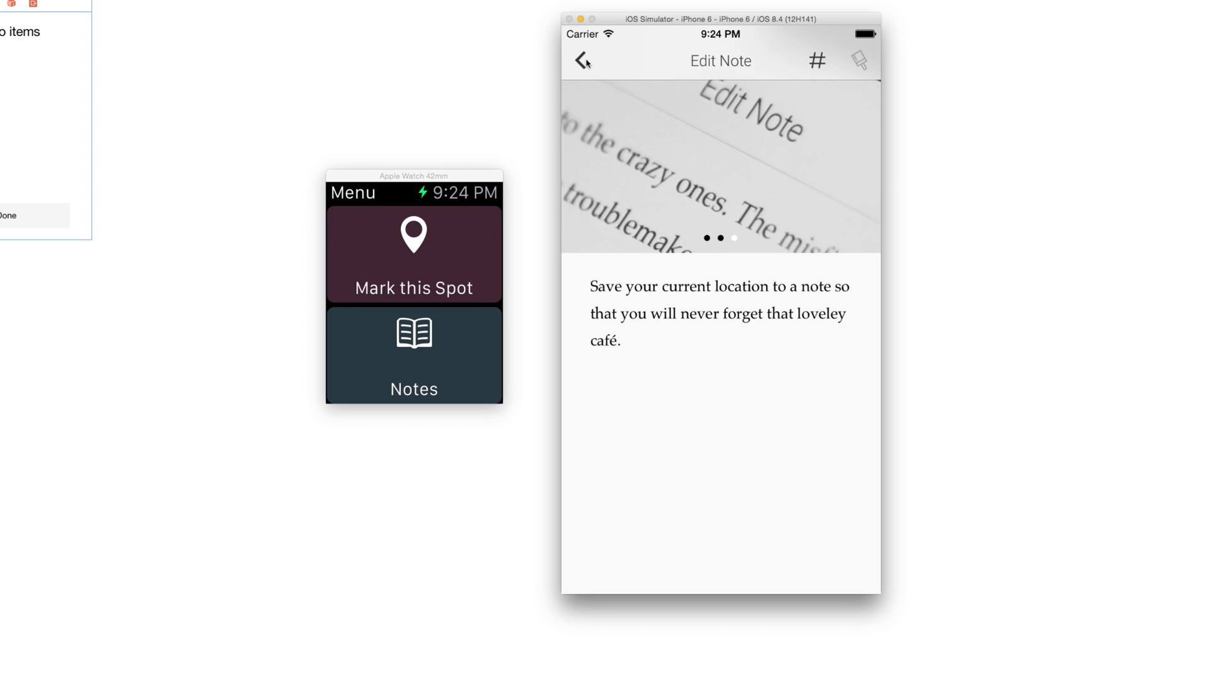
{"action": "left_click", "coordinate": [583, 61]}
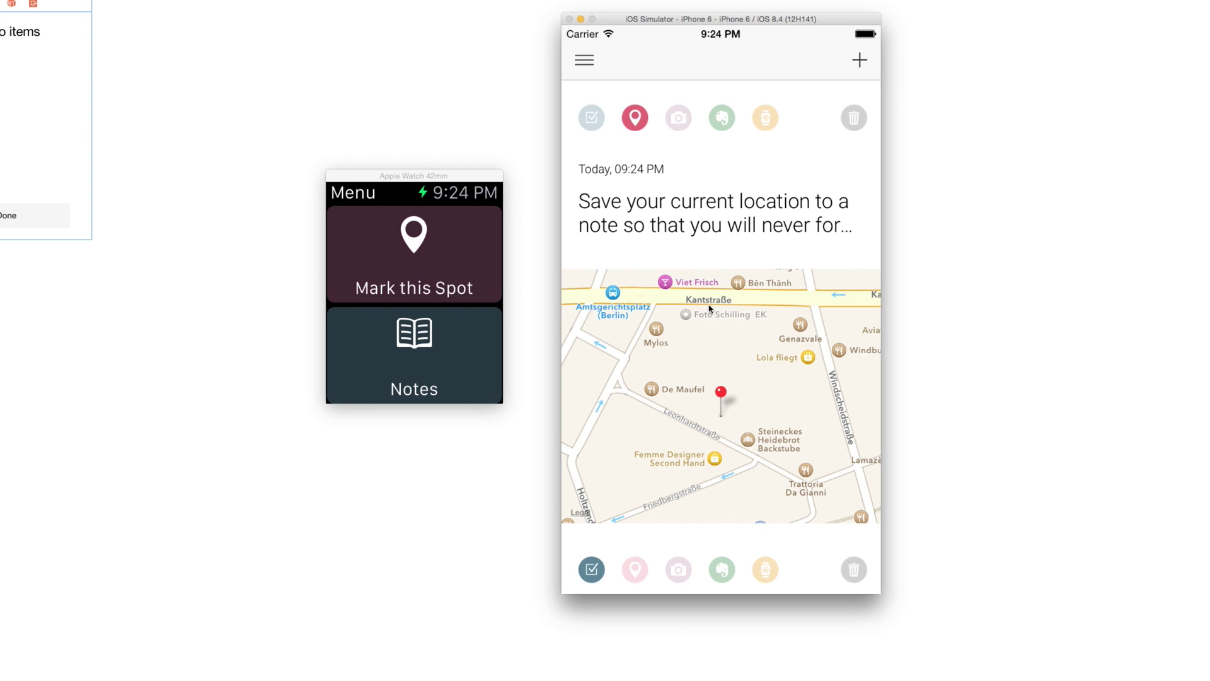
{"action": "left_click", "coordinate": [709, 340]}
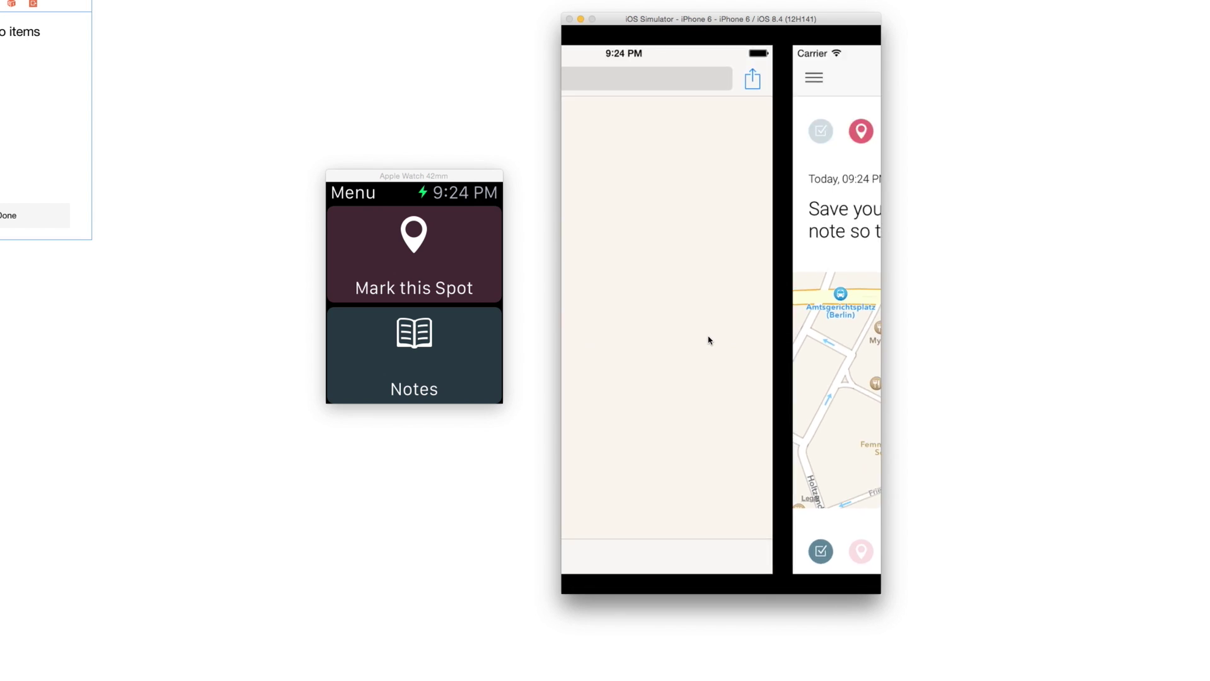
{"action": "key", "text": "super+shift+h"}
{"action": "key", "text": "super+shift+h"}
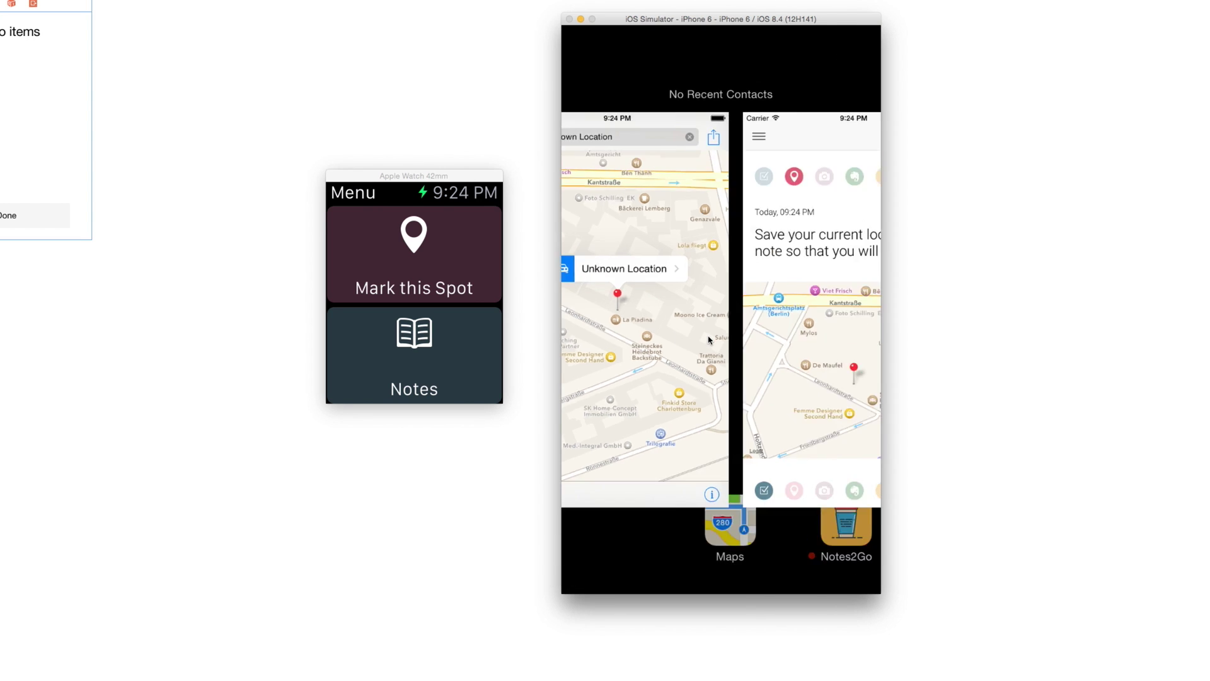
{"action": "left_click", "coordinate": [708, 327]}
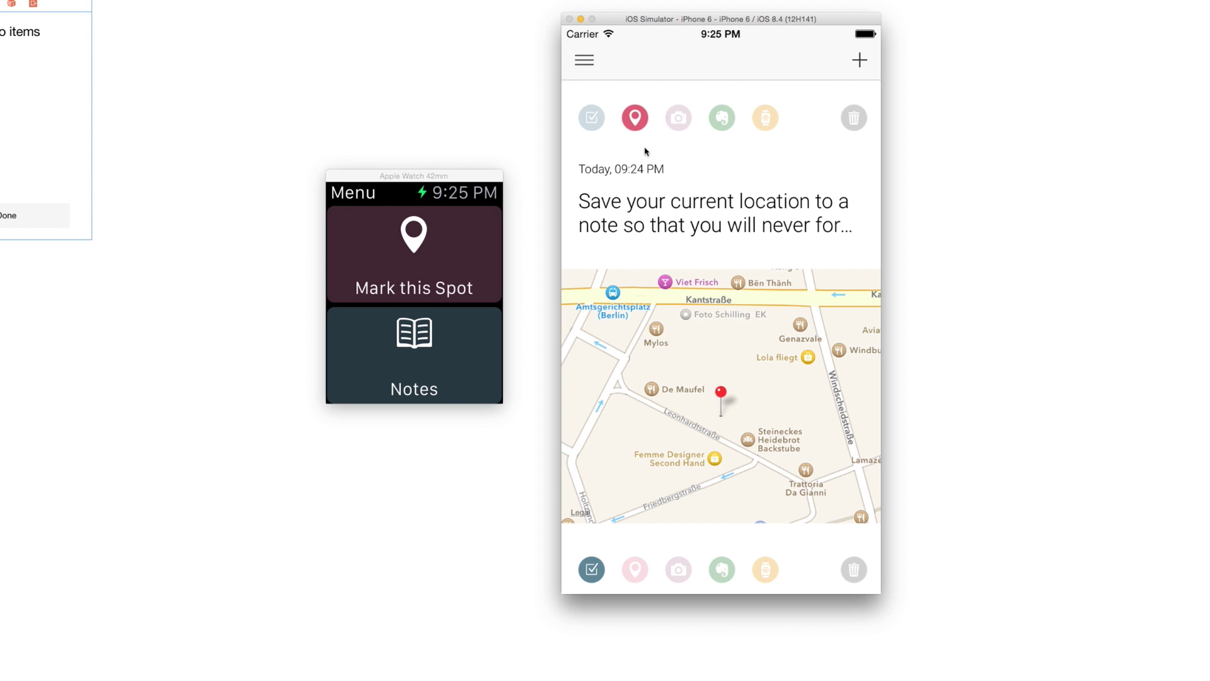
- Scroll to the to-do note and open its to-do editor, closing it with the items kept
{"action": "left_click_drag", "start_coordinate": [701, 212], "coordinate": [708, 129]}
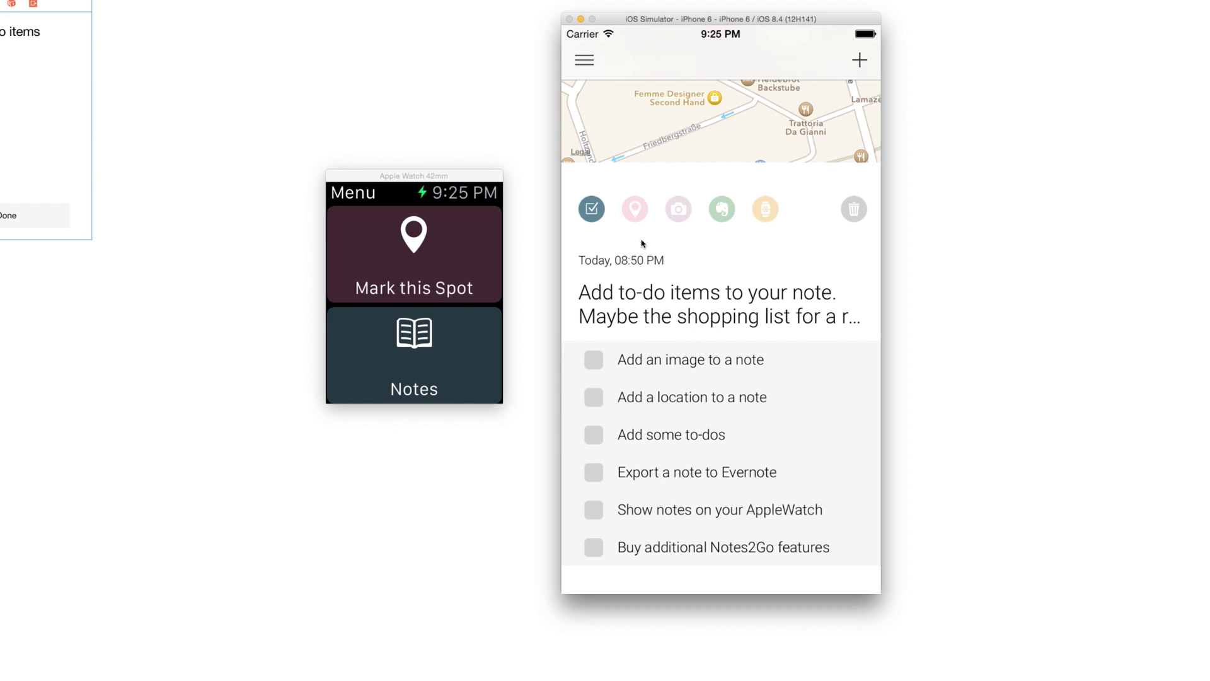
{"action": "left_click_drag", "start_coordinate": [726, 297], "coordinate": [727, 280]}
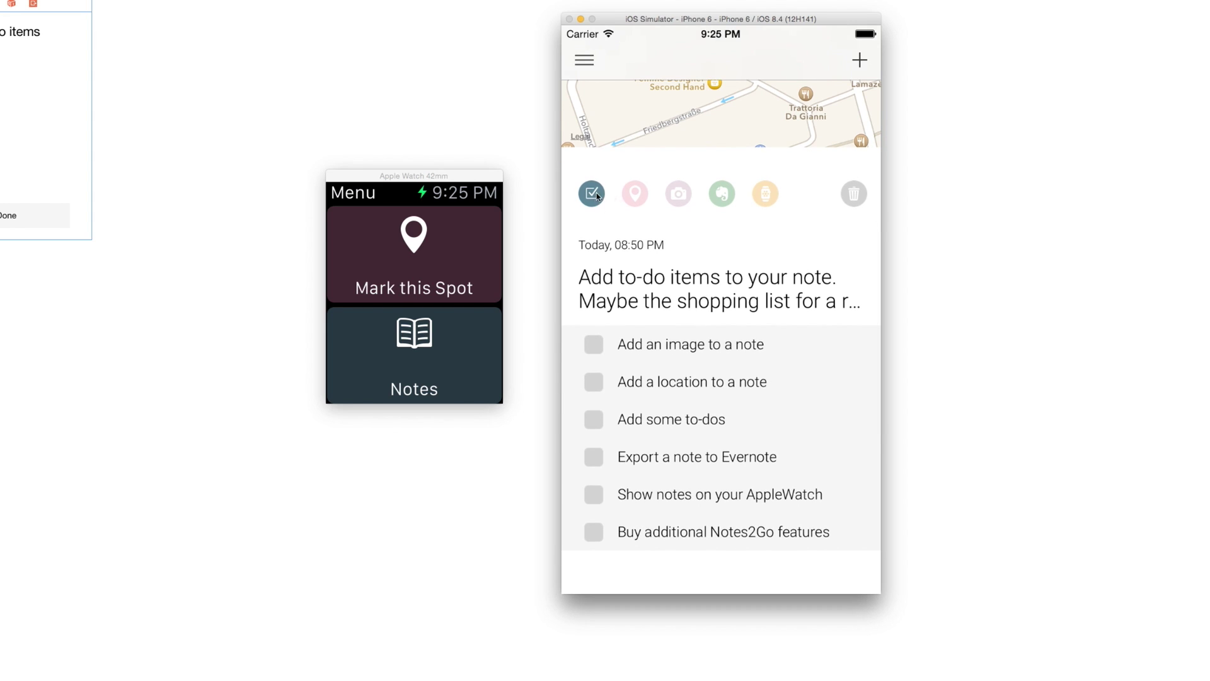
{"action": "left_click", "coordinate": [598, 196]}
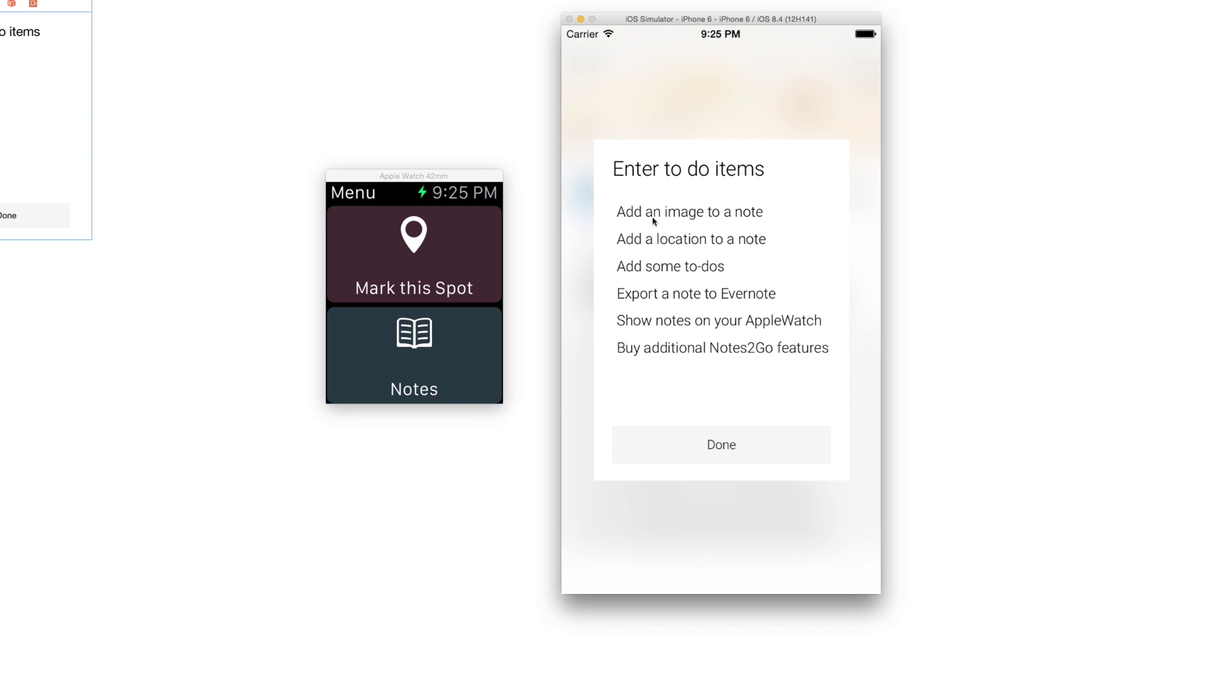
{"action": "left_click", "coordinate": [698, 448]}
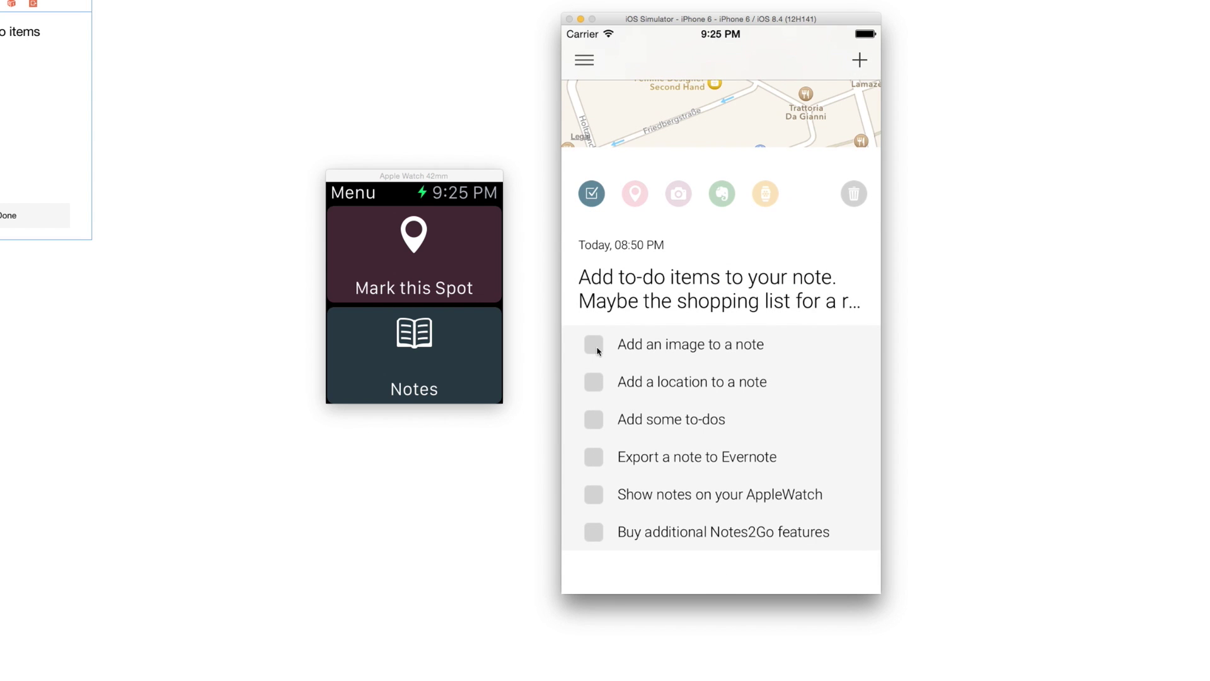
- Check off Add an image to a note, Add a location to a note, and Add some to-dos
{"action": "left_click", "coordinate": [597, 350]}
{"action": "left_click", "coordinate": [598, 390]}
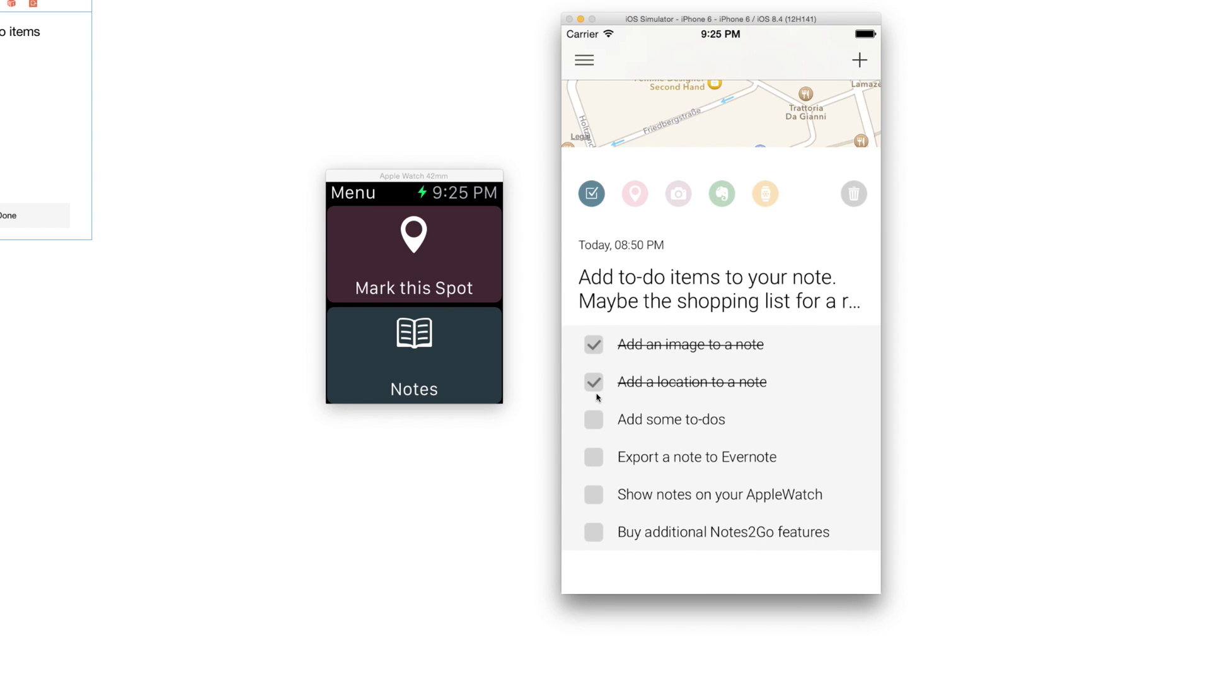
{"action": "left_click", "coordinate": [595, 416]}
{"action": "left_click_drag", "start_coordinate": [645, 279], "coordinate": [648, 165]}
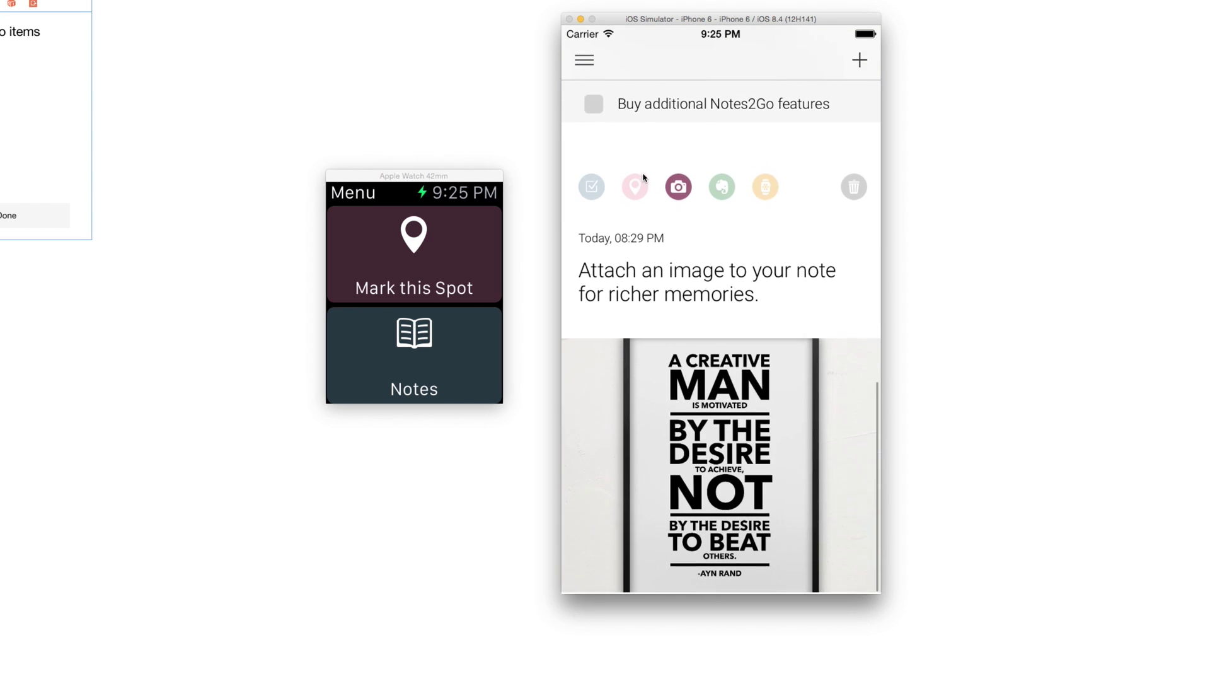
{"action": "left_click", "coordinate": [666, 372]}
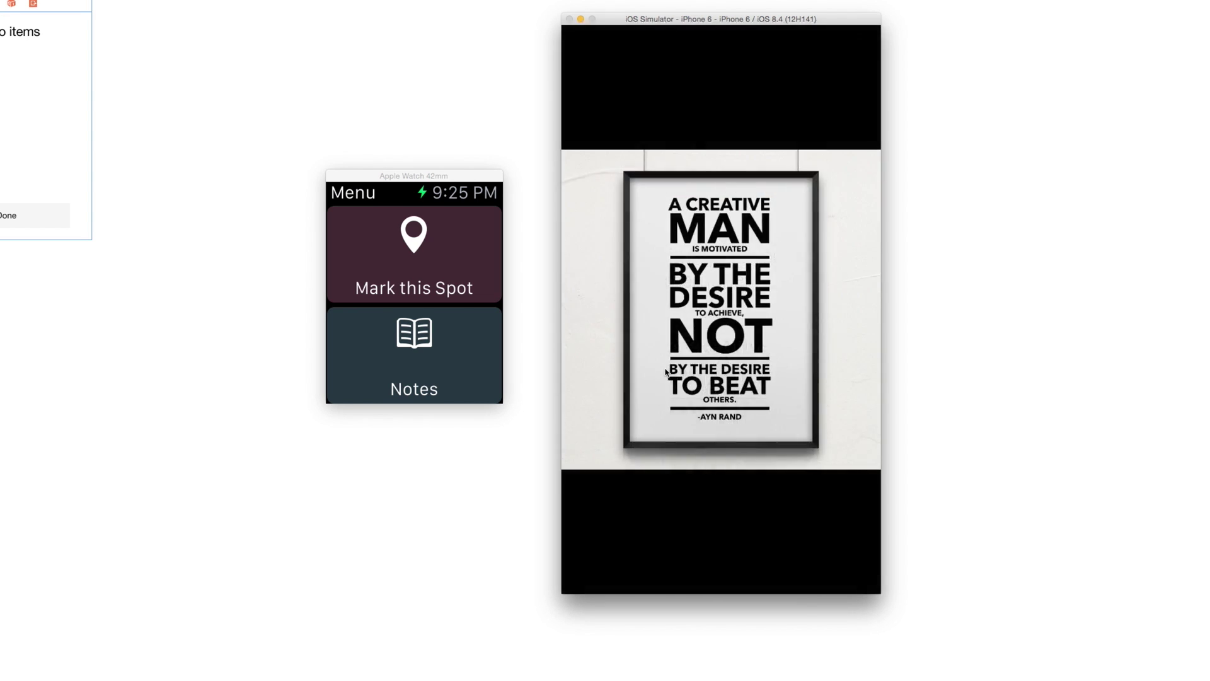
{"action": "mouse_move", "coordinate": [708, 291]}
{"action": "left_mouse_down"}
{"action": "mouse_move", "coordinate": [728, 218]}
{"action": "mouse_move", "coordinate": [724, 283]}
{"action": "left_mouse_up"}
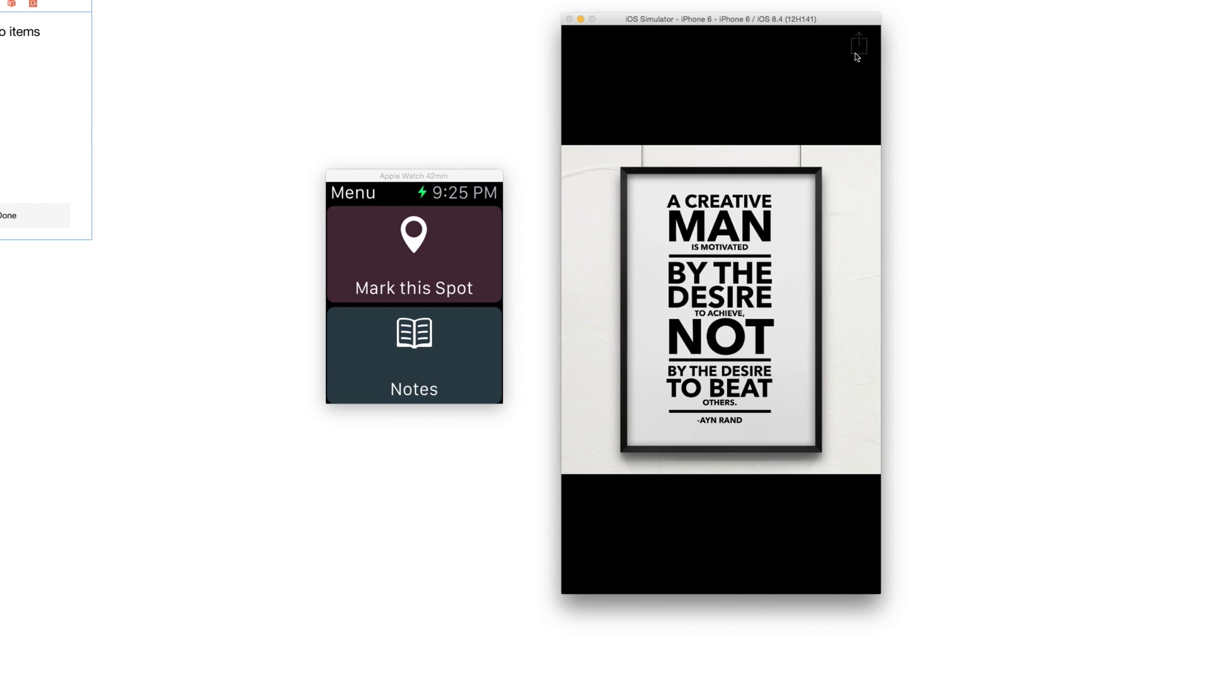
{"action": "left_click", "coordinate": [857, 53]}
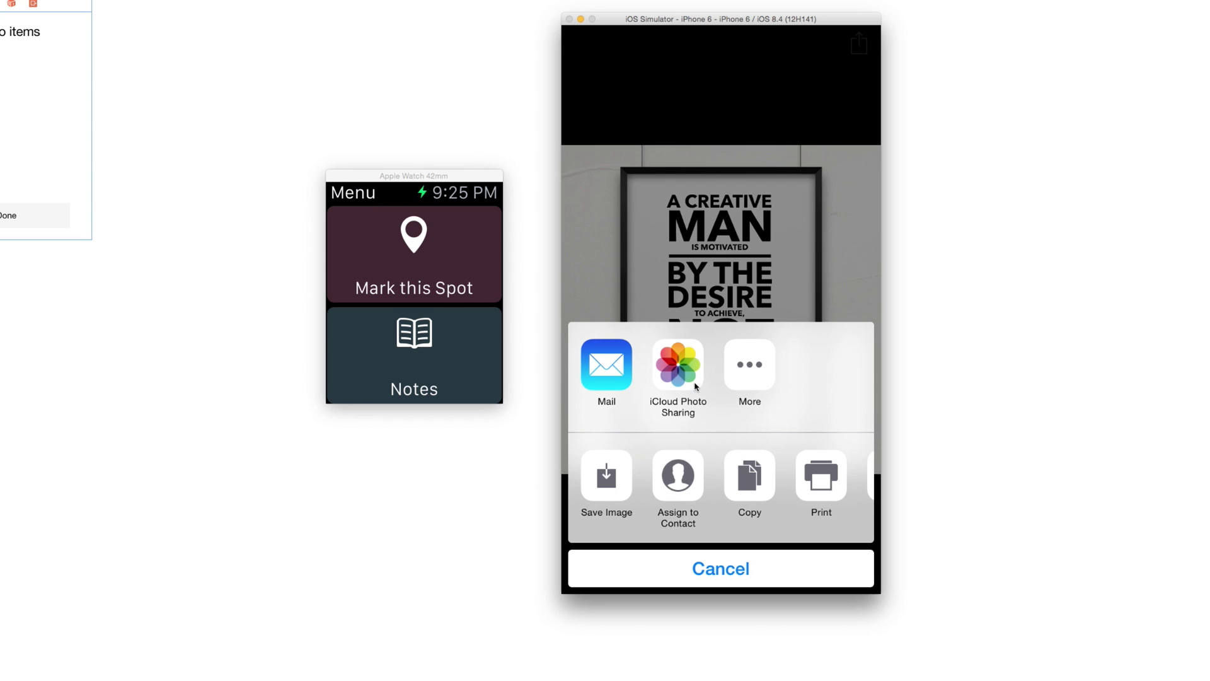
{"action": "left_click", "coordinate": [693, 575]}
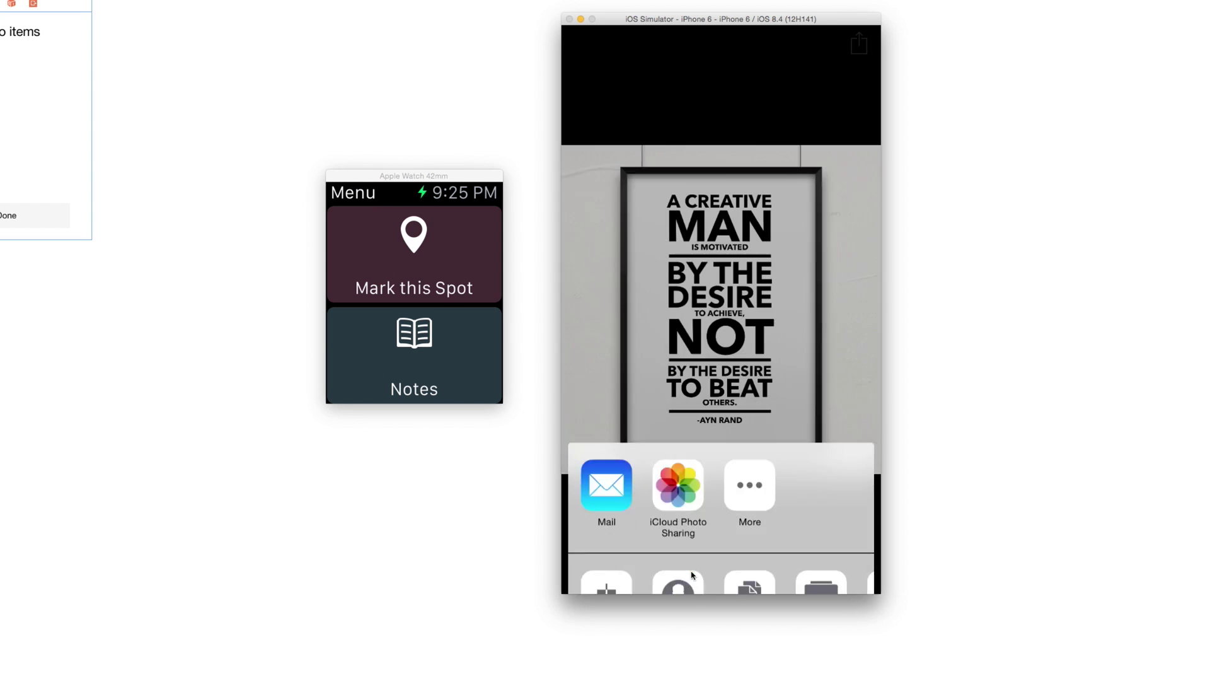
{"action": "left_click_drag", "start_coordinate": [756, 239], "coordinate": [730, 294]}
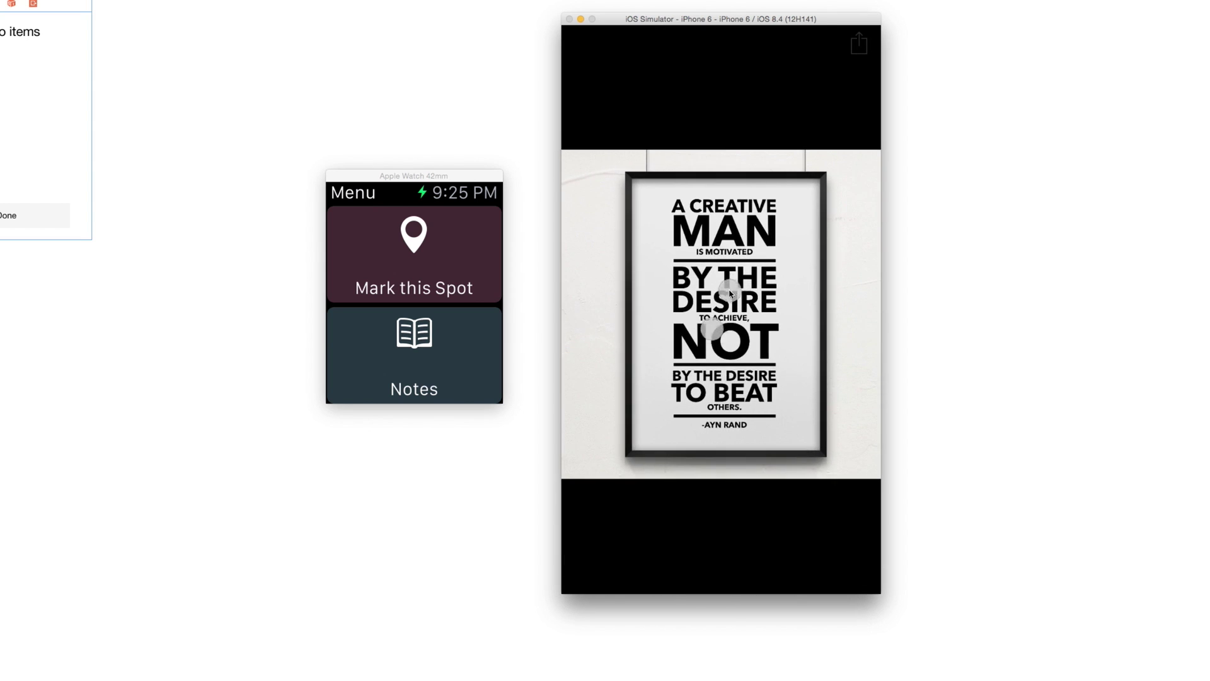
{"action": "left_click", "coordinate": [730, 294]}
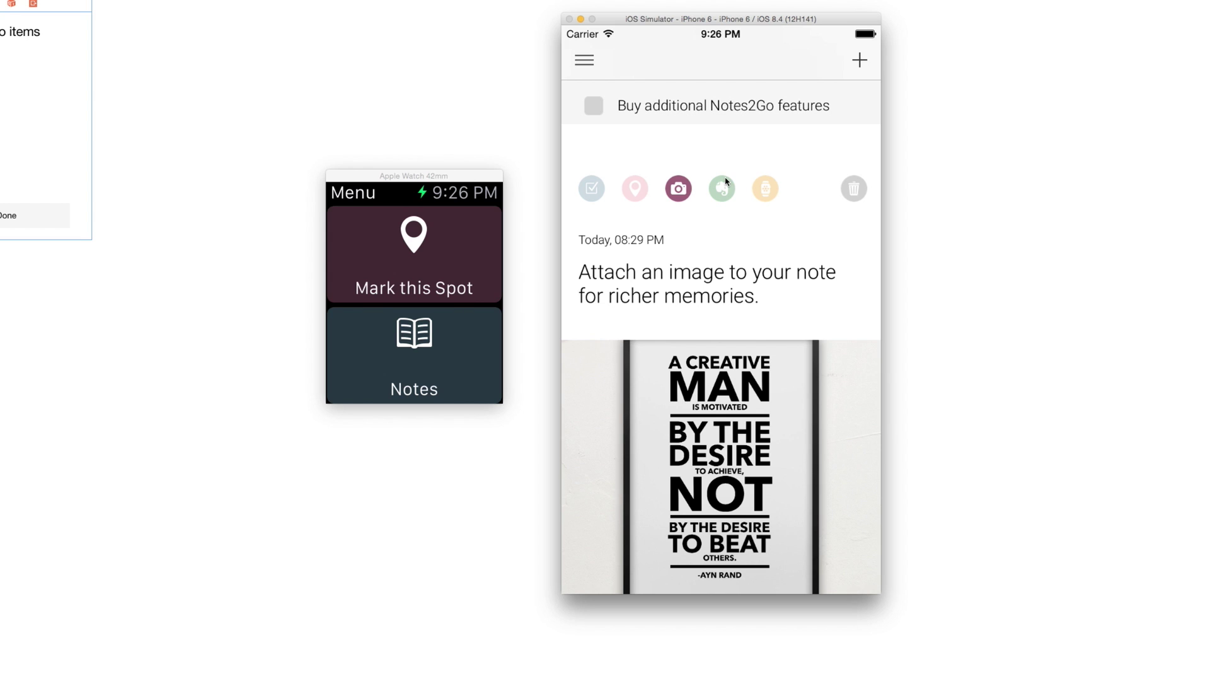
{"action": "left_click_drag", "start_coordinate": [740, 167], "coordinate": [751, 302]}
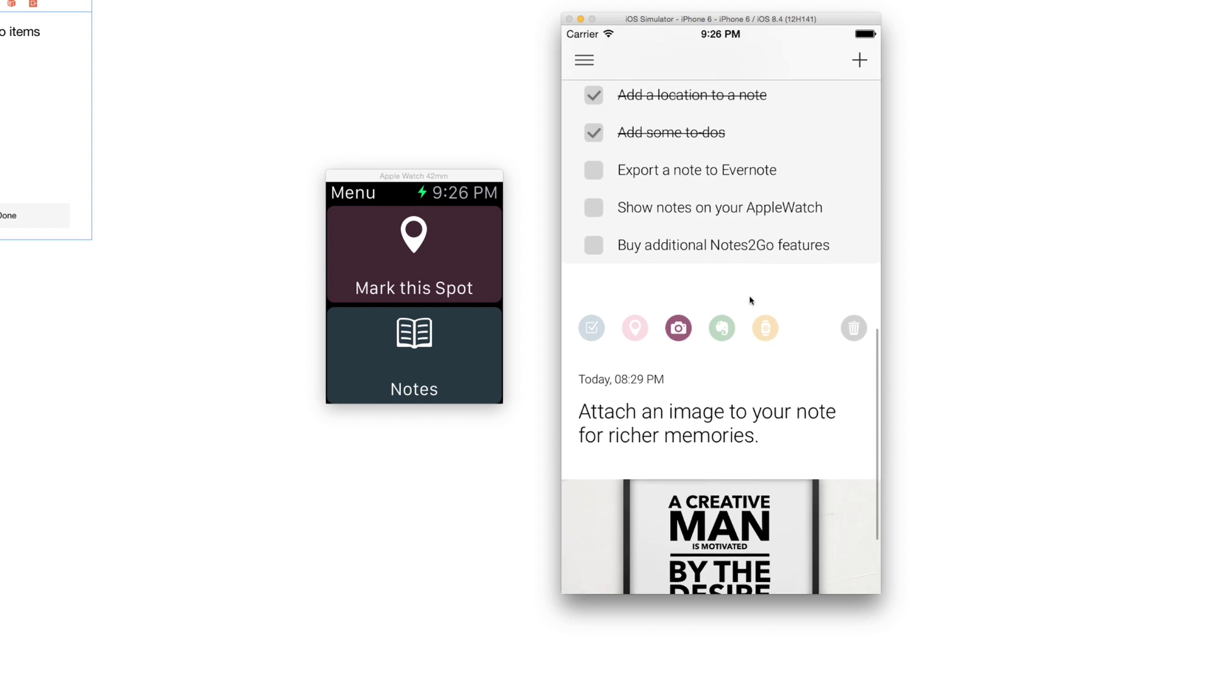
{"action": "scroll", "coordinate": [747, 189], "scroll_direction": "up", "scroll_amount": 10}
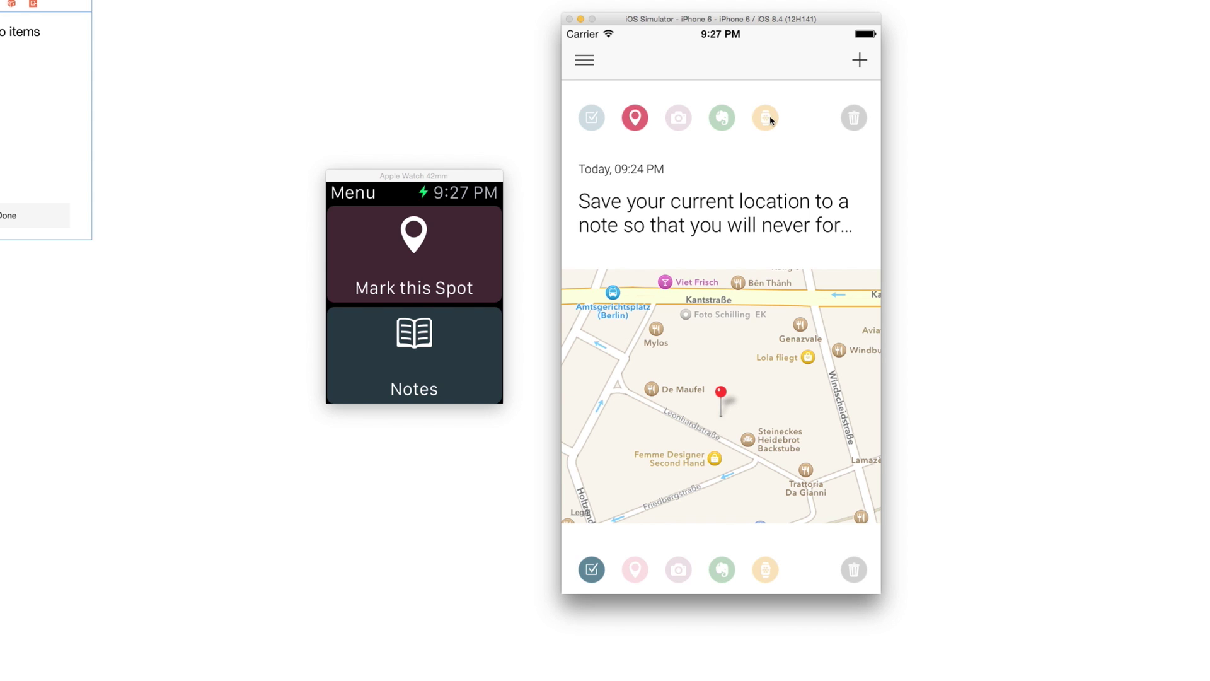
- Make the image note available on the Apple Watch, read the location note there, and return to the watch's main menu
{"action": "scroll", "coordinate": [788, 265], "scroll_direction": "down", "scroll_amount": 10}
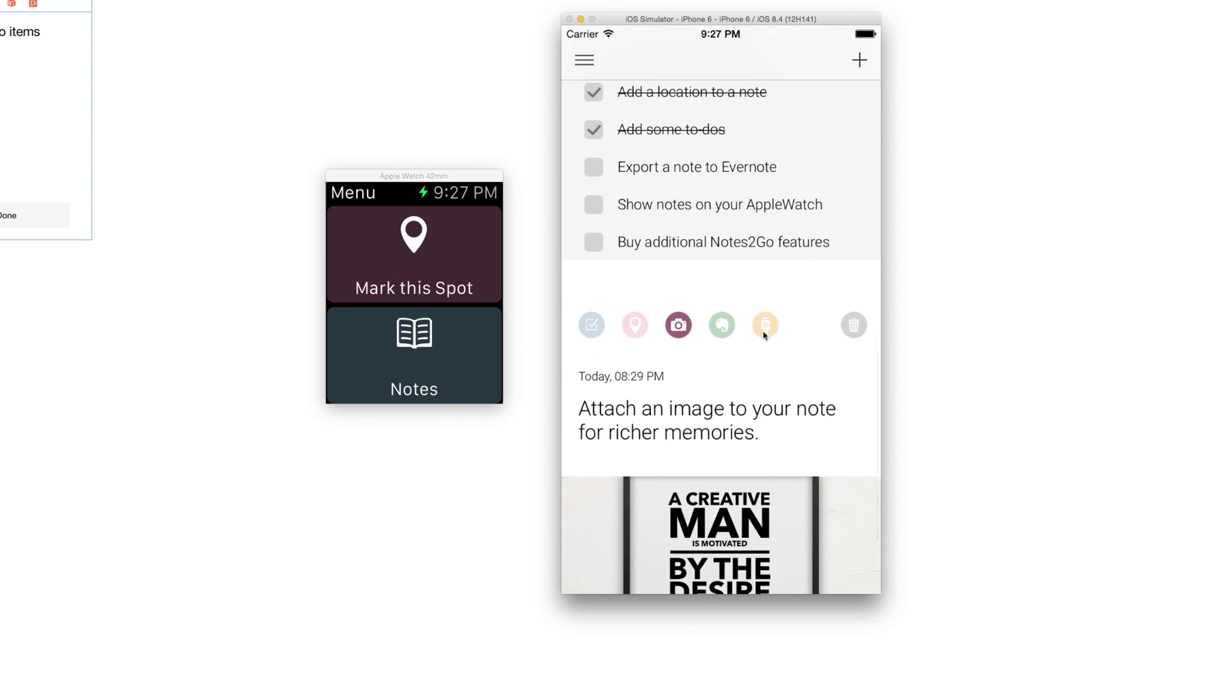
{"action": "left_click", "coordinate": [764, 323]}
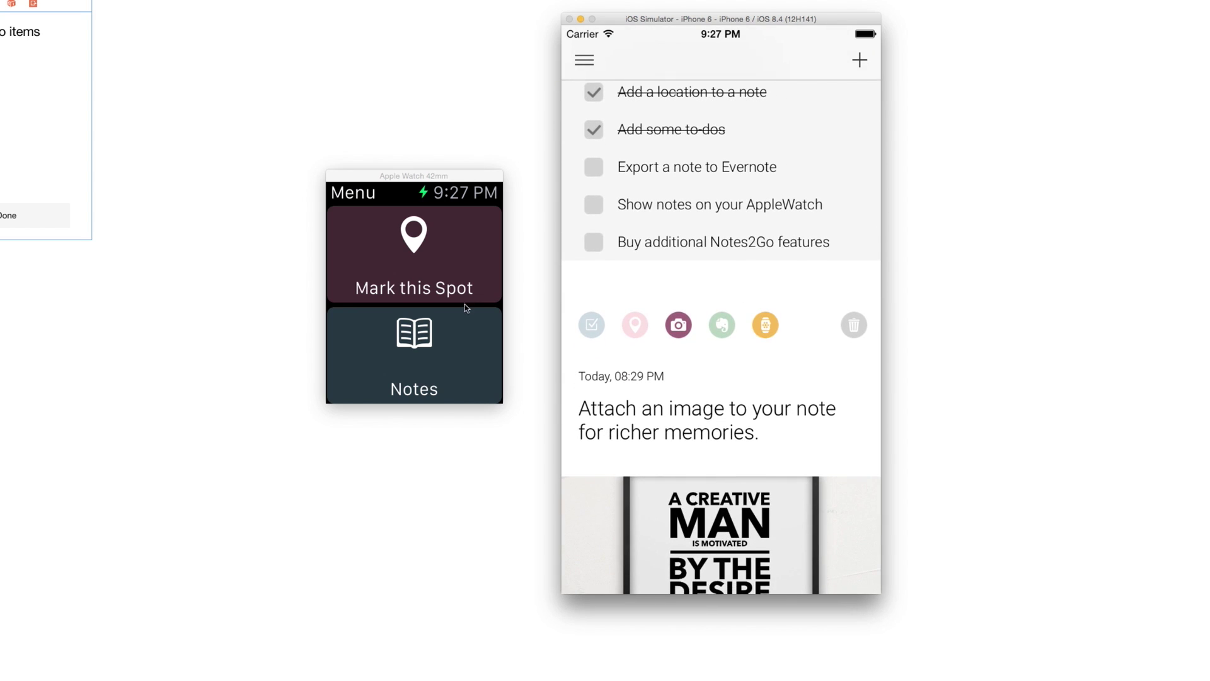
{"action": "left_click", "coordinate": [409, 353]}
{"action": "left_click", "coordinate": [411, 352]}
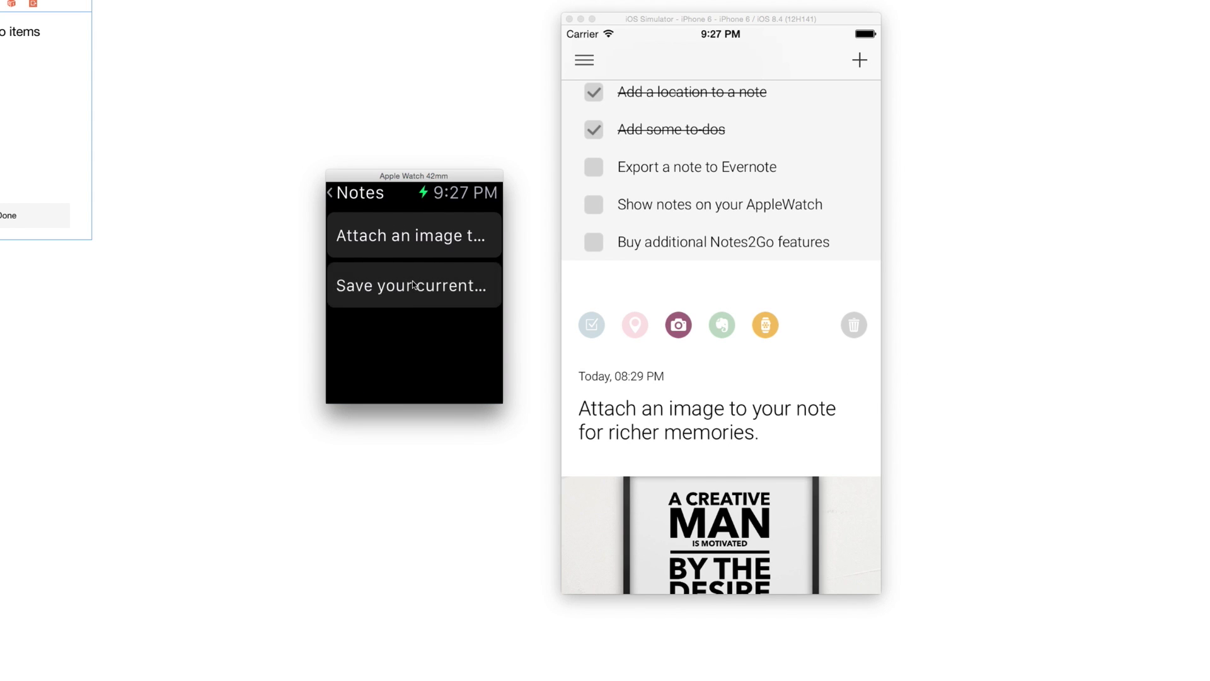
{"action": "left_click", "coordinate": [413, 285]}
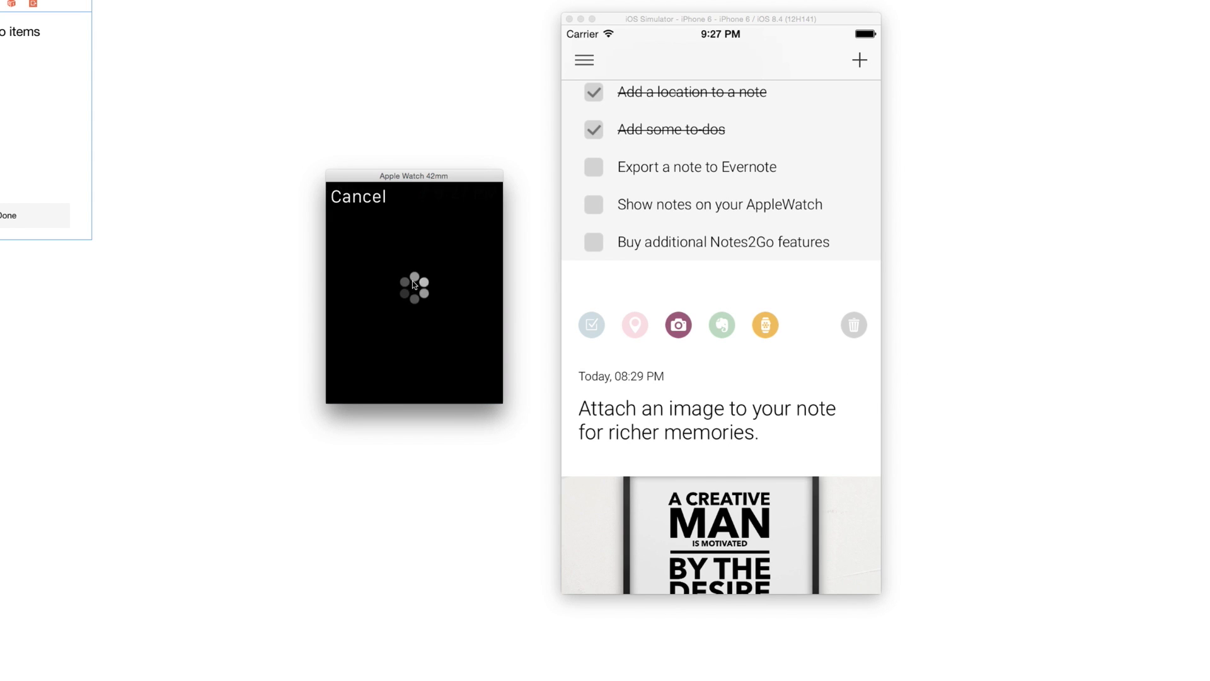
{"action": "left_click", "coordinate": [364, 198]}
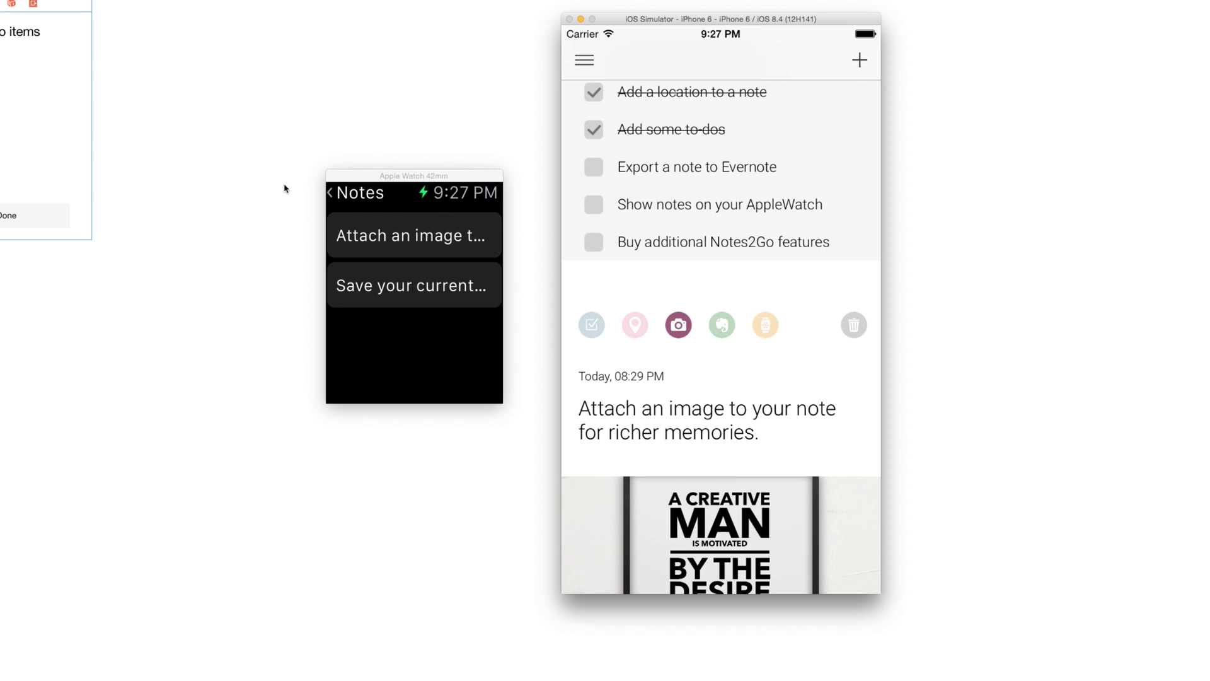
{"action": "left_click", "coordinate": [346, 193]}
{"action": "left_click", "coordinate": [408, 341]}
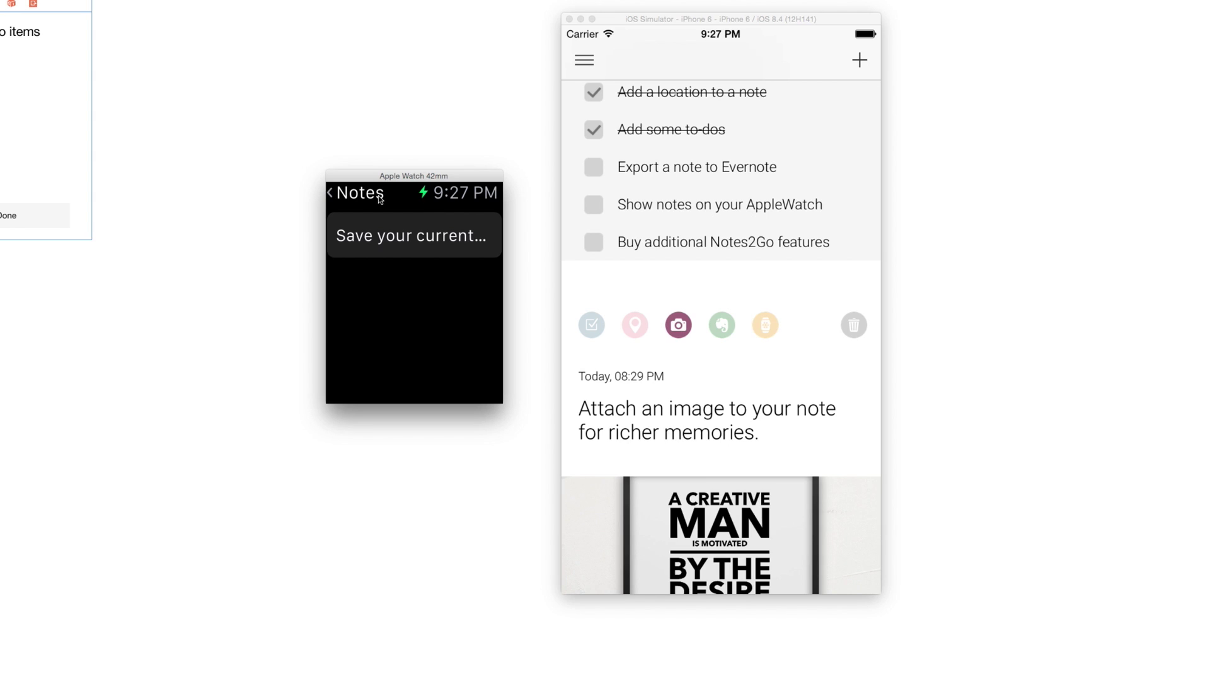
{"action": "left_click", "coordinate": [357, 192]}
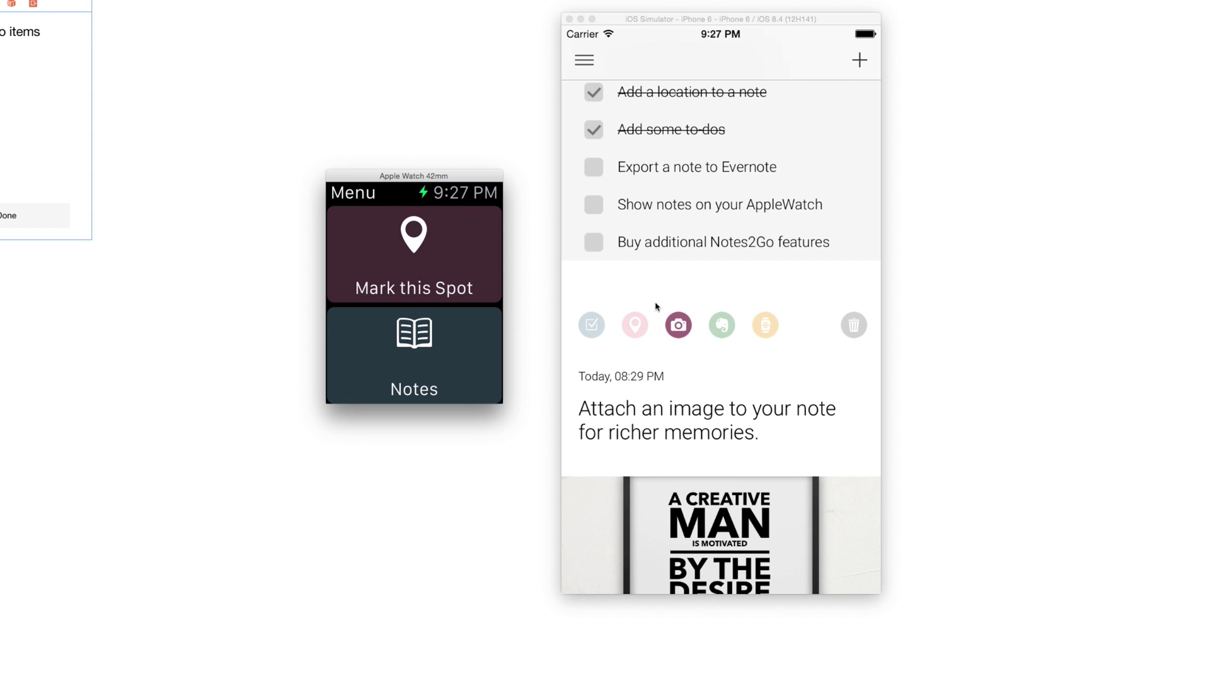
- Scroll the notes list and start a new blank note
{"action": "left_click_drag", "start_coordinate": [725, 378], "coordinate": [751, 458]}
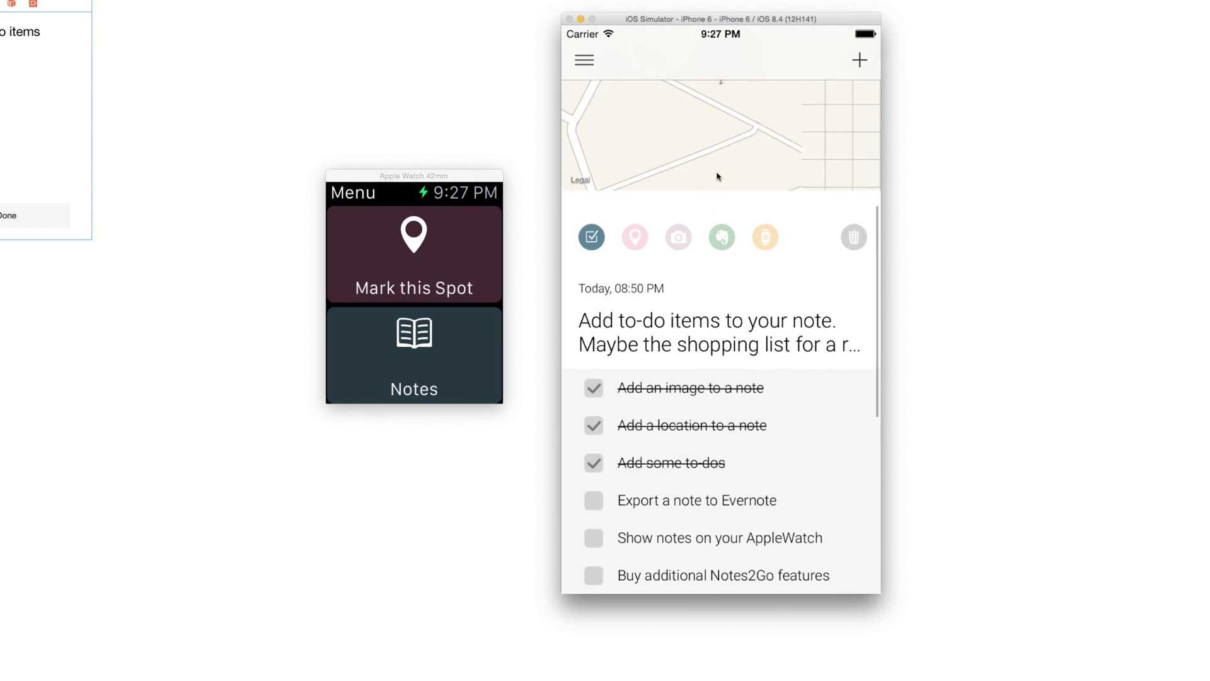
{"action": "left_click_drag", "start_coordinate": [716, 177], "coordinate": [797, 438]}
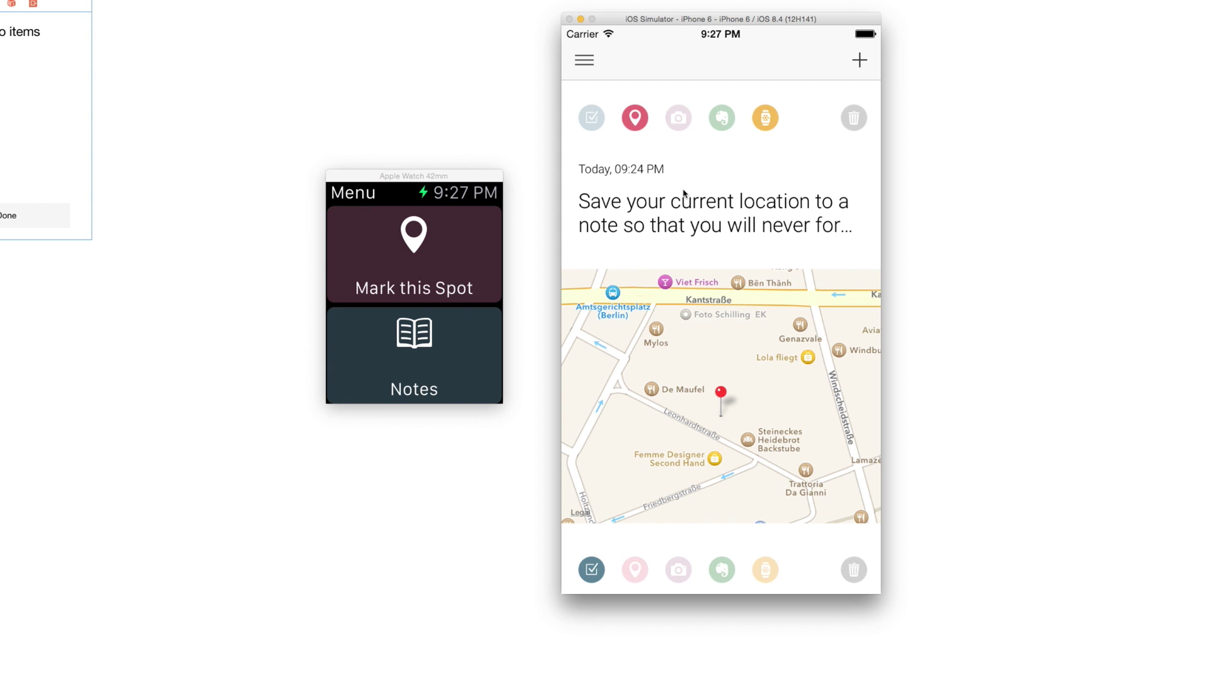
{"action": "left_click", "coordinate": [859, 61]}
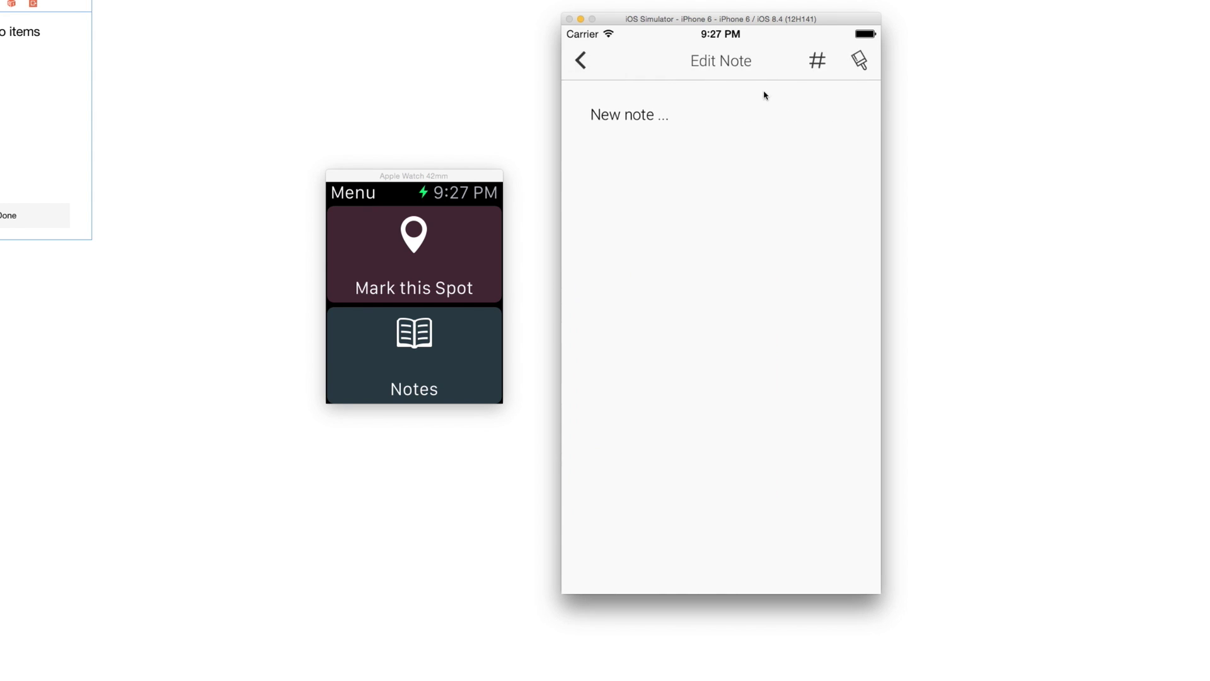
- Write 'A new note' in the empty note and save it
{"action": "left_click", "coordinate": [644, 129]}
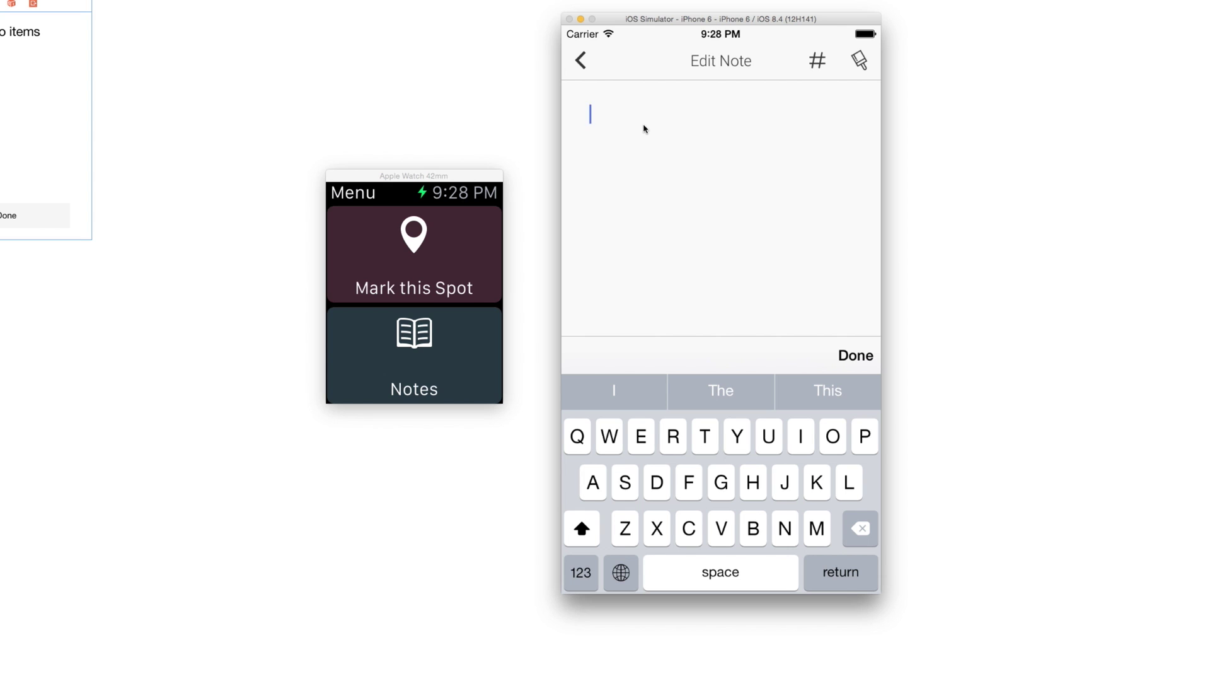
{"action": "type", "text": "A"}
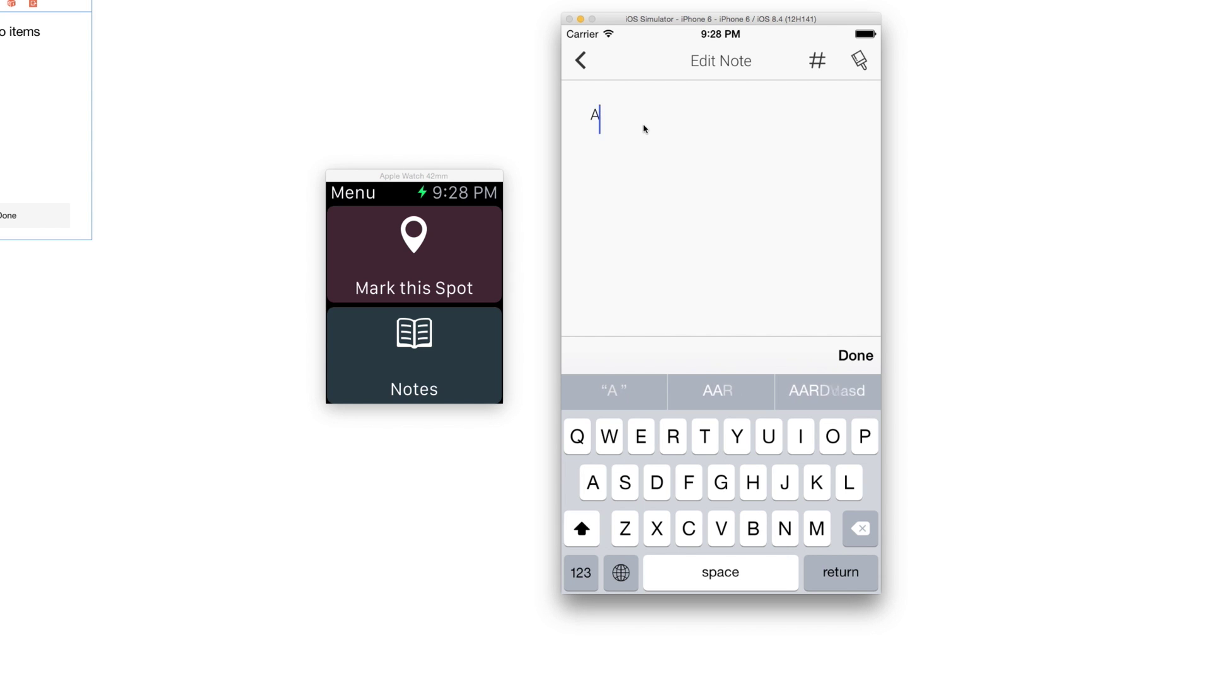
{"action": "type", "text": " new note"}
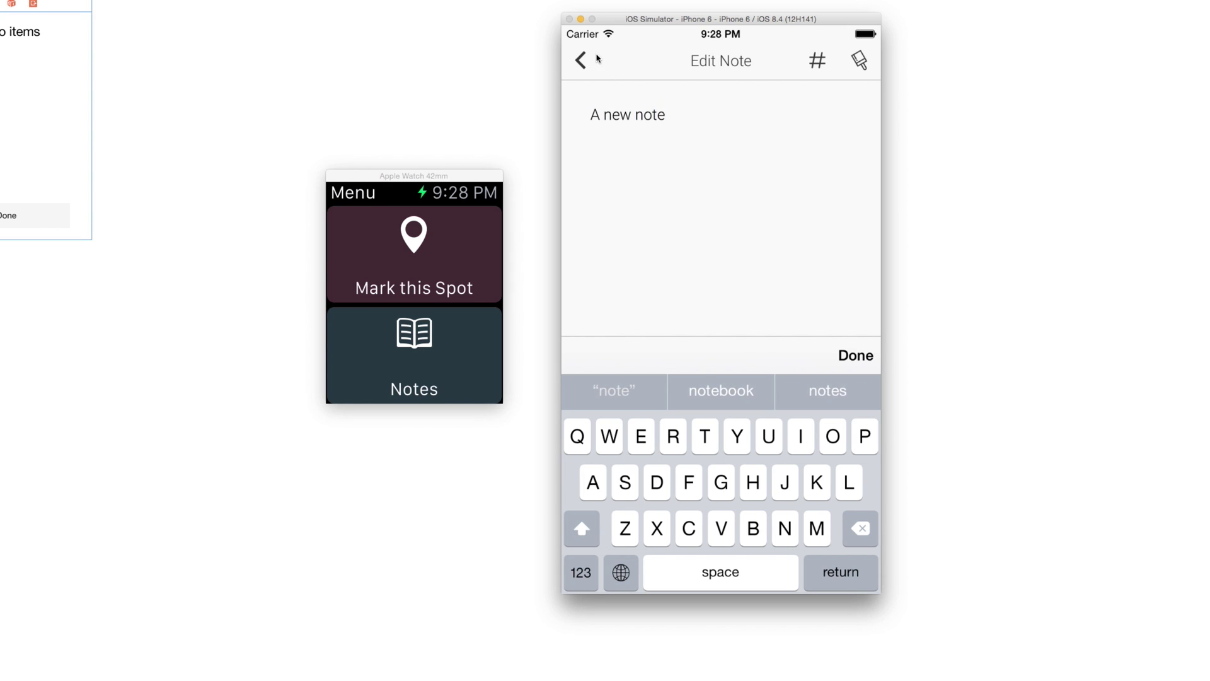
{"action": "left_click", "coordinate": [583, 60]}
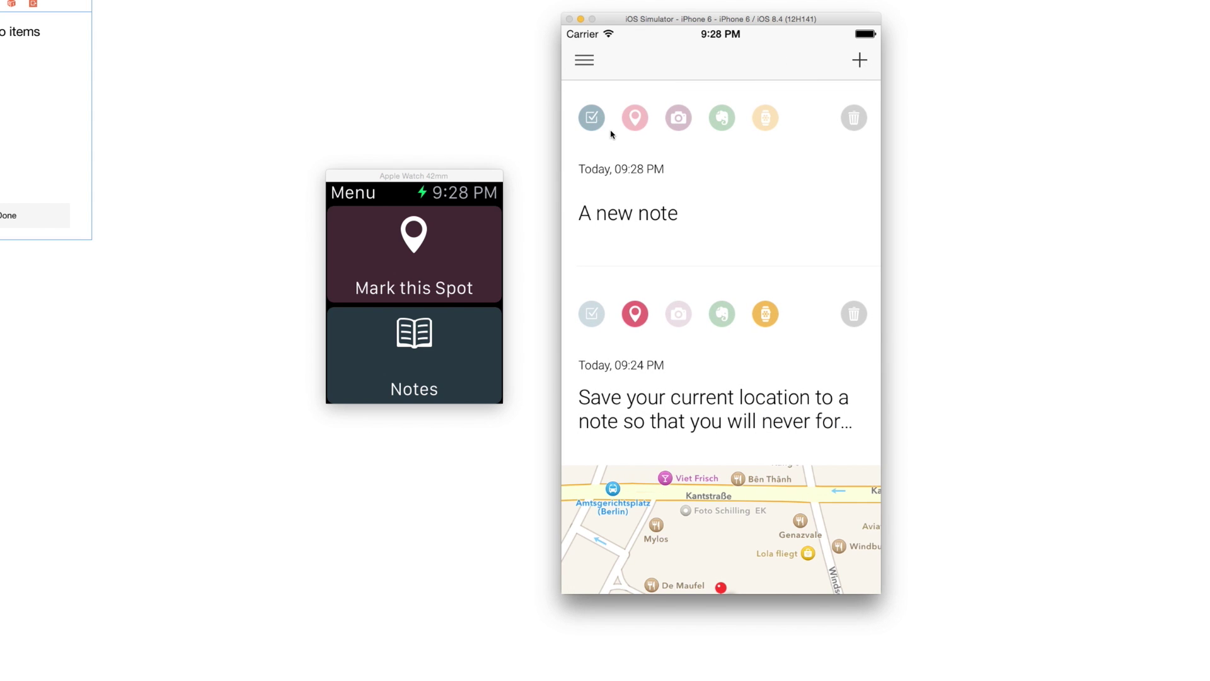
- Add to-do items Tomatoes and Apples to the new note
{"action": "left_click", "coordinate": [593, 120]}
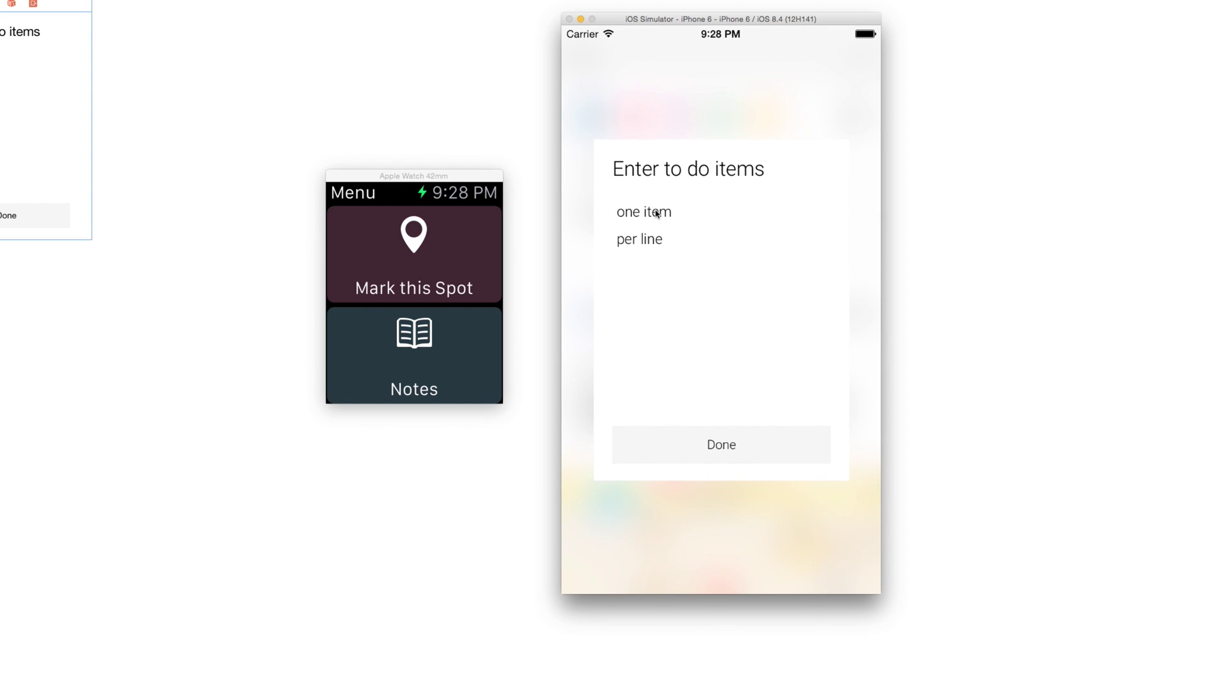
{"action": "left_click", "coordinate": [653, 219]}
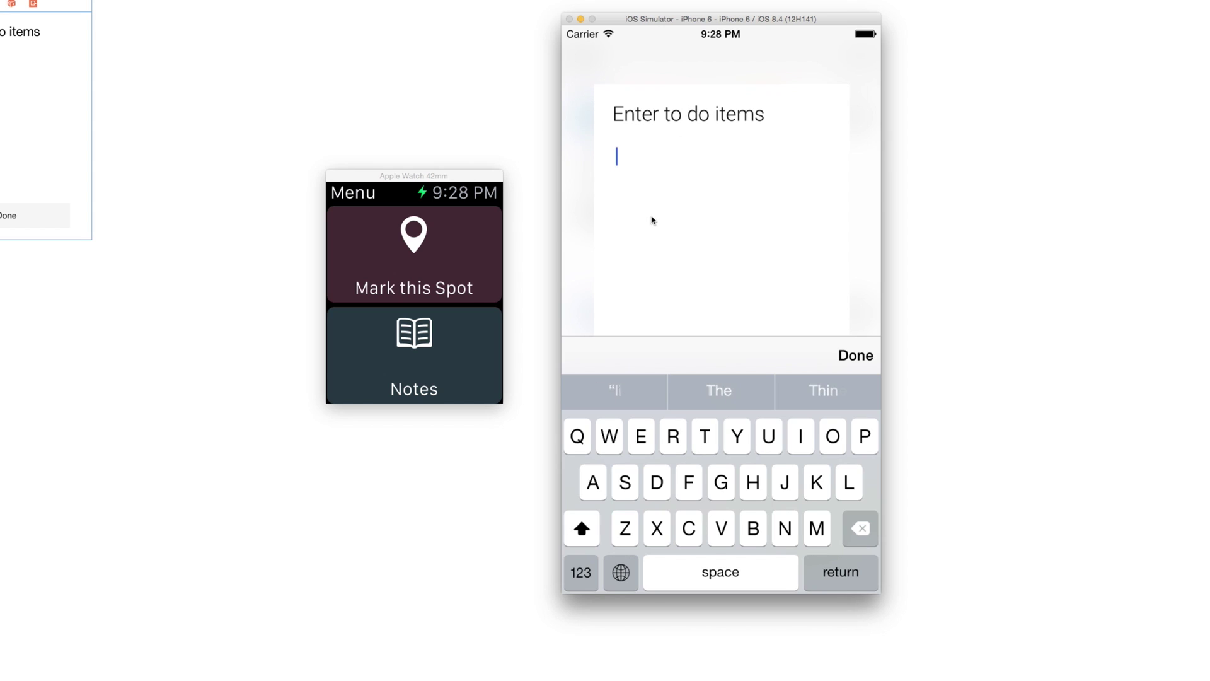
{"action": "type", "text": "Tomatoes"}
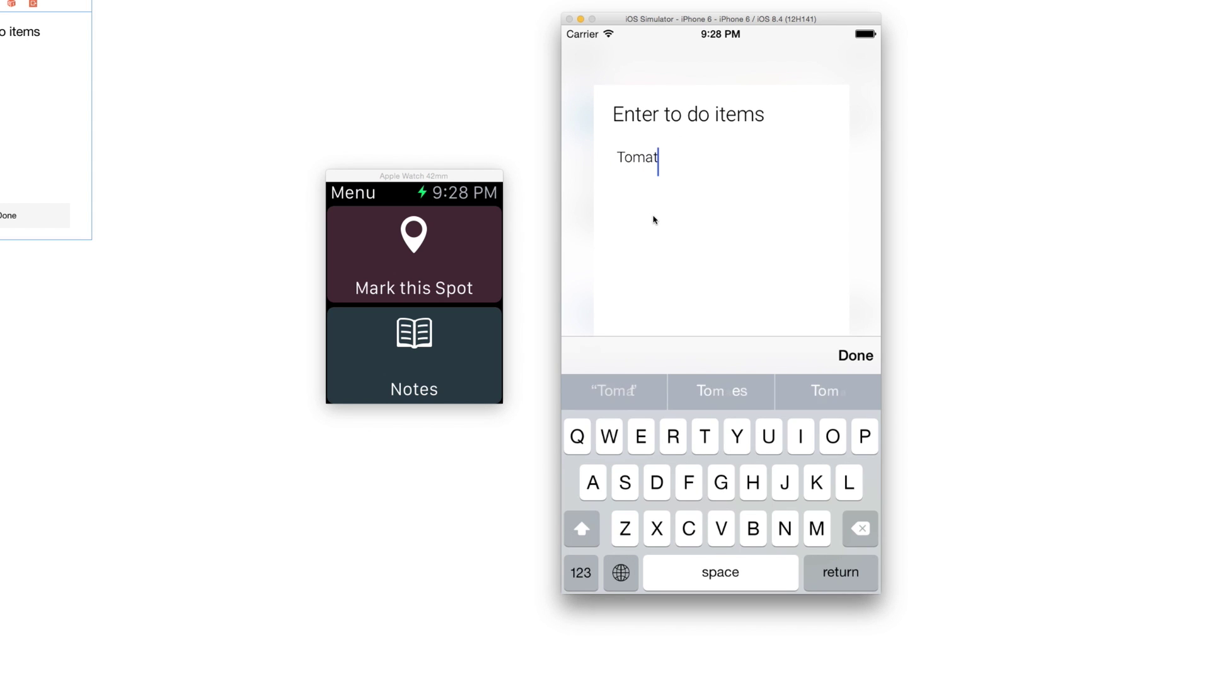
{"action": "key", "text": "Return"}
{"action": "type", "text": "Apples"}
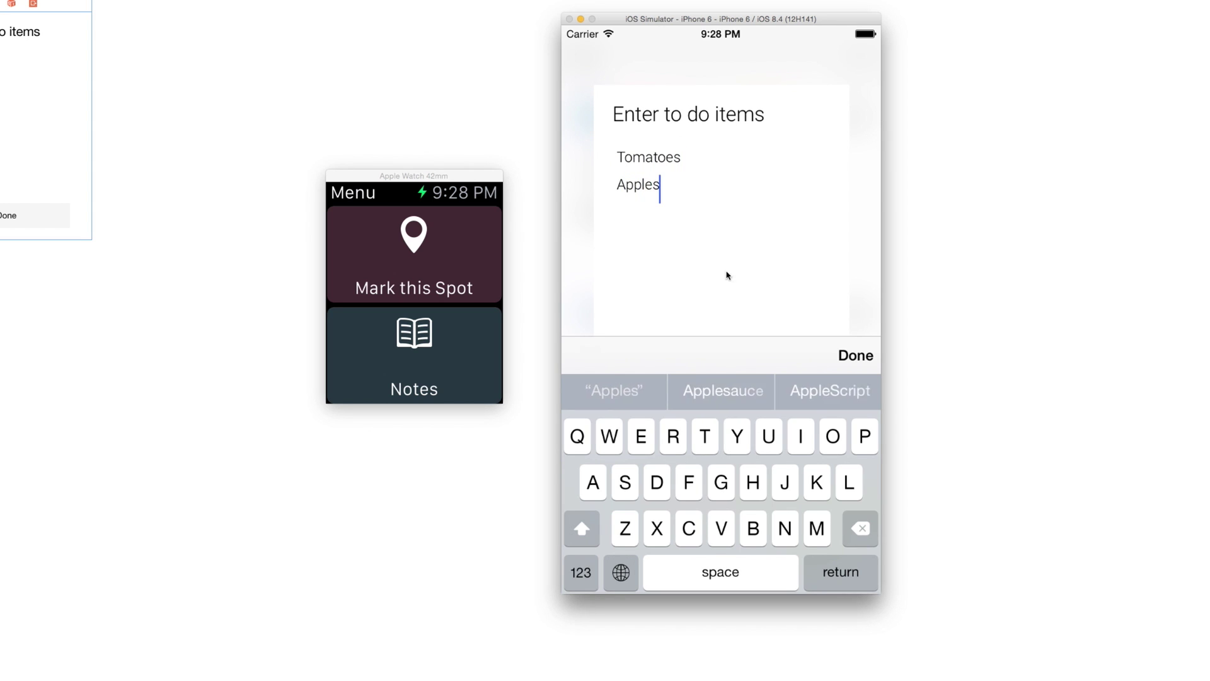
{"action": "left_click", "coordinate": [855, 355]}
{"action": "left_click", "coordinate": [736, 404]}
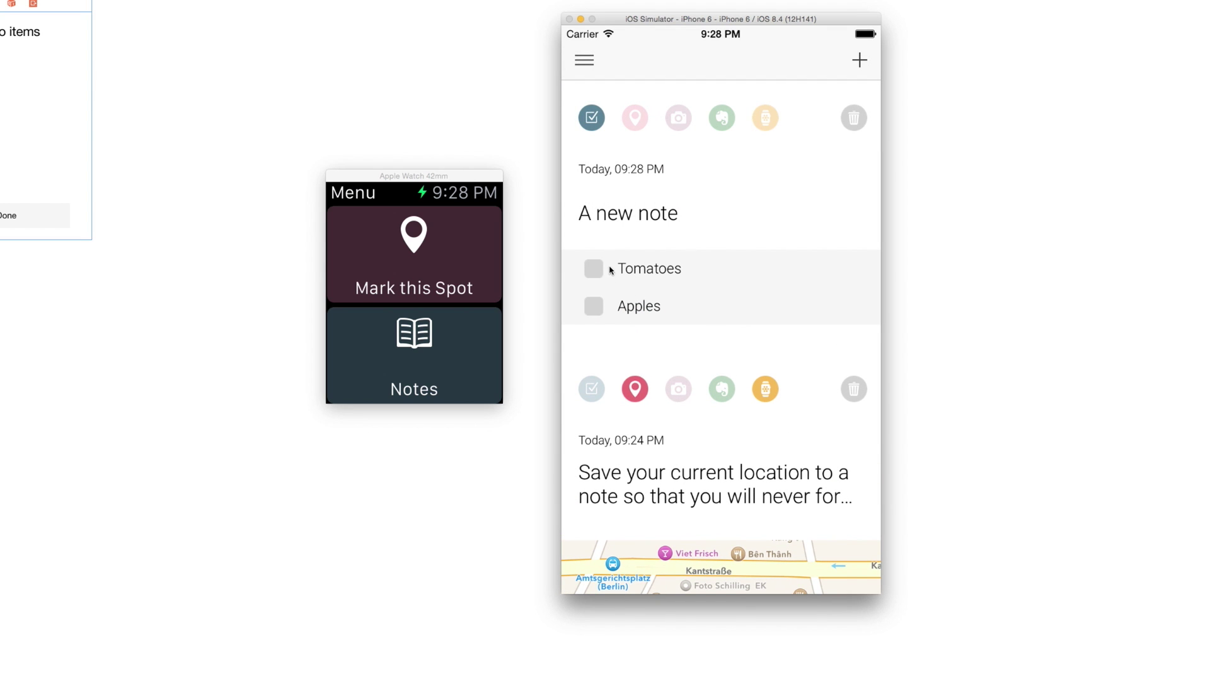
- Tick off both the Tomatoes and Apples to-dos
{"action": "left_click", "coordinate": [602, 272]}
{"action": "left_click", "coordinate": [599, 309]}
{"action": "left_click", "coordinate": [591, 59]}
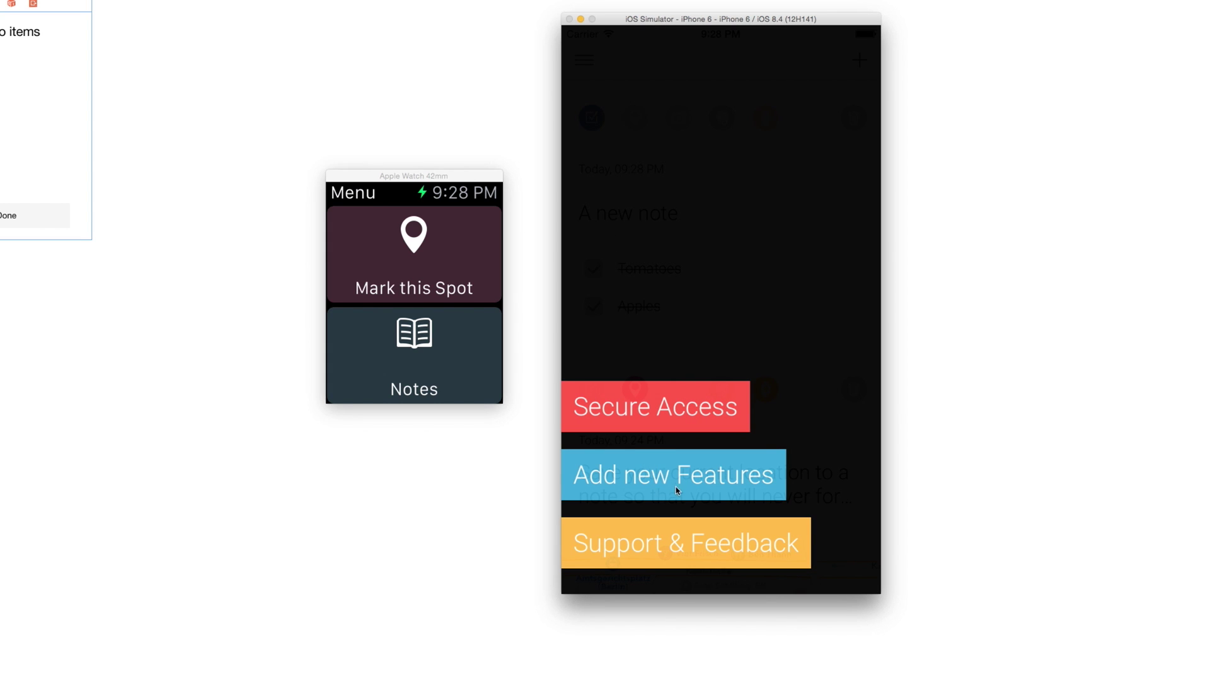
{"action": "left_click", "coordinate": [648, 319]}
{"action": "left_click", "coordinate": [591, 70]}
{"action": "left_click", "coordinate": [638, 479]}
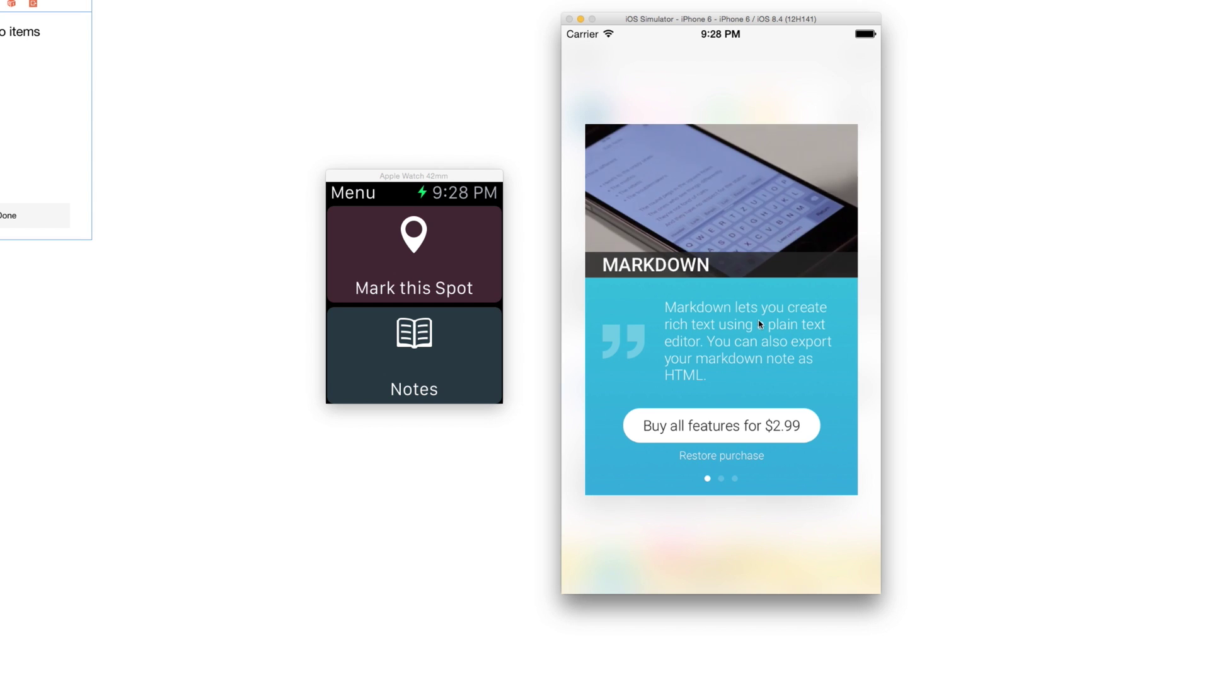
{"action": "left_click_drag", "start_coordinate": [777, 316], "coordinate": [652, 320]}
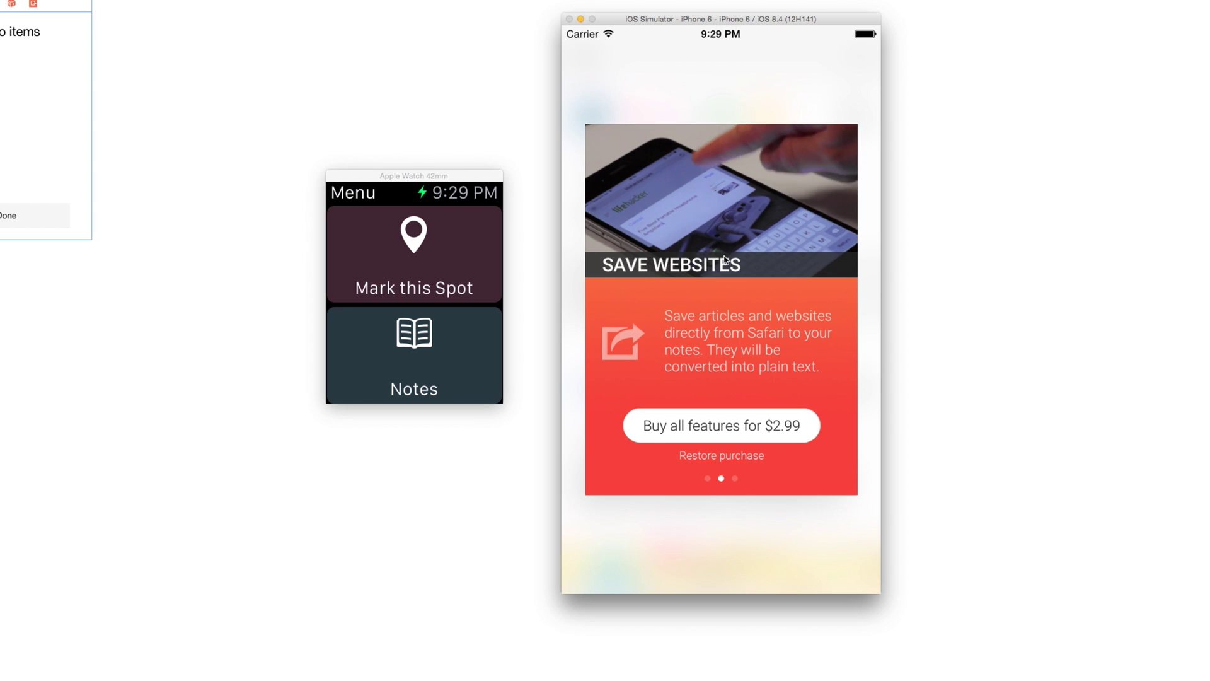
{"action": "mouse_move", "coordinate": [776, 297]}
{"action": "left_mouse_down"}
{"action": "mouse_move", "coordinate": [634, 309]}
{"action": "mouse_move", "coordinate": [757, 307]}
{"action": "left_mouse_up"}
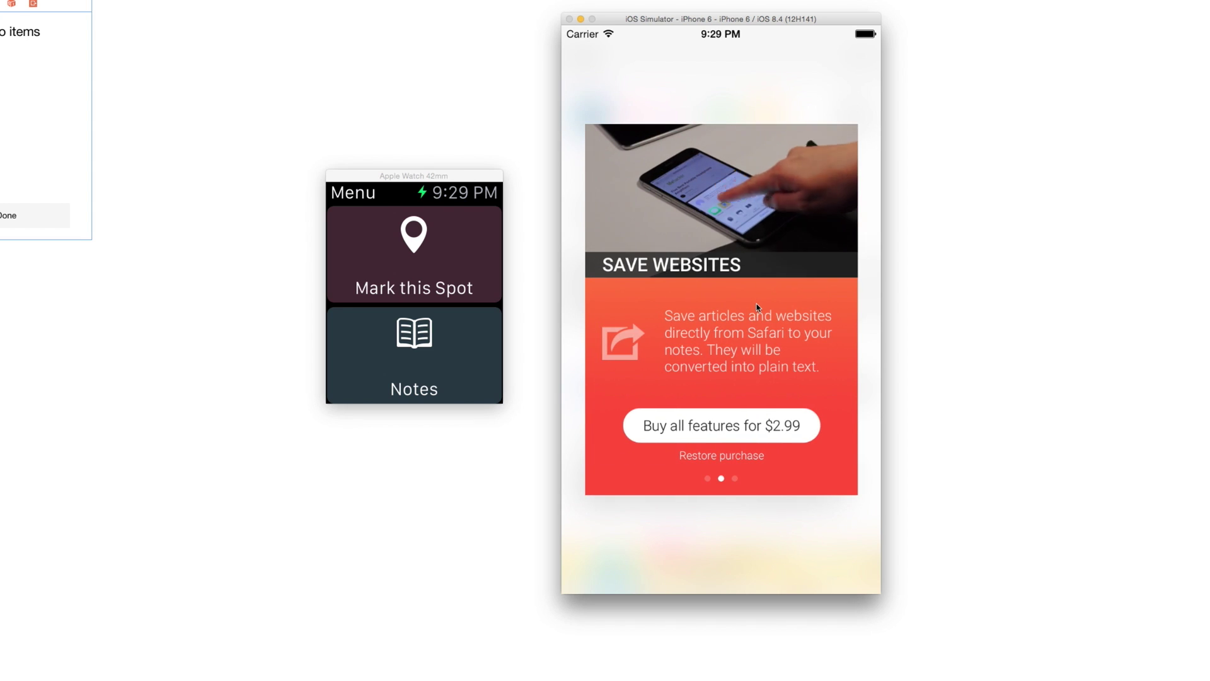
{"action": "left_click_drag", "start_coordinate": [724, 313], "coordinate": [668, 320]}
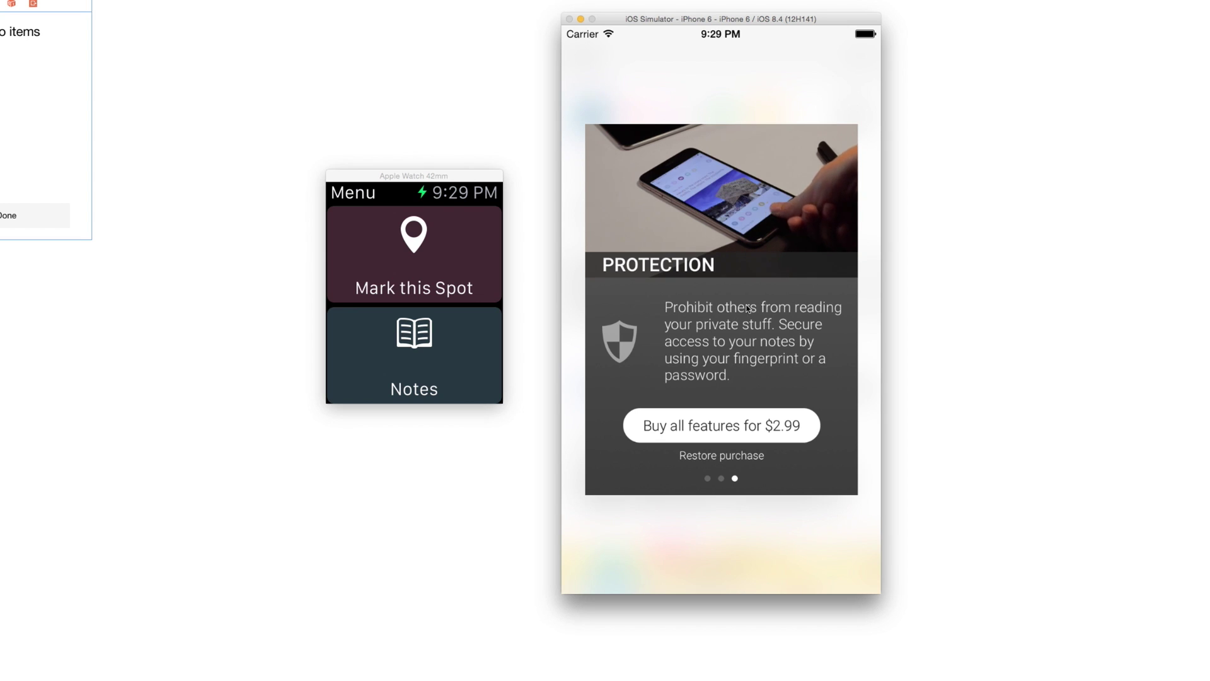
{"action": "left_click", "coordinate": [757, 63]}
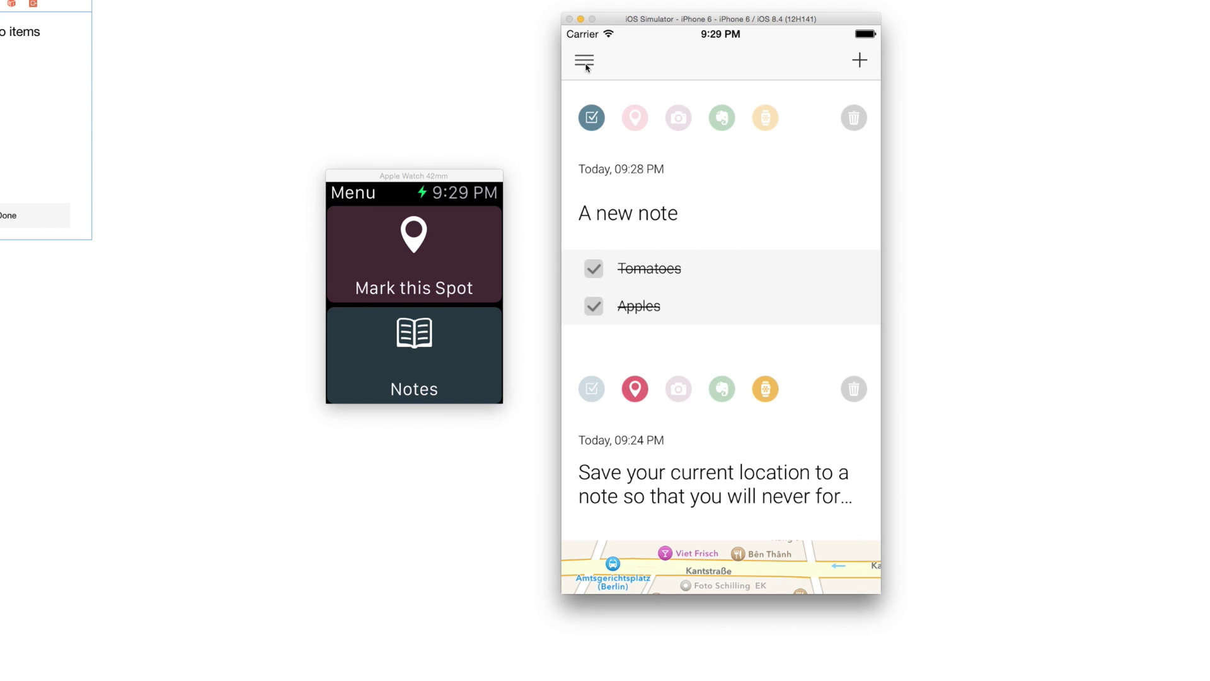
- Set a passcode lock on the notes via Secure Access, entering the passcode twice
{"action": "left_click", "coordinate": [585, 63]}
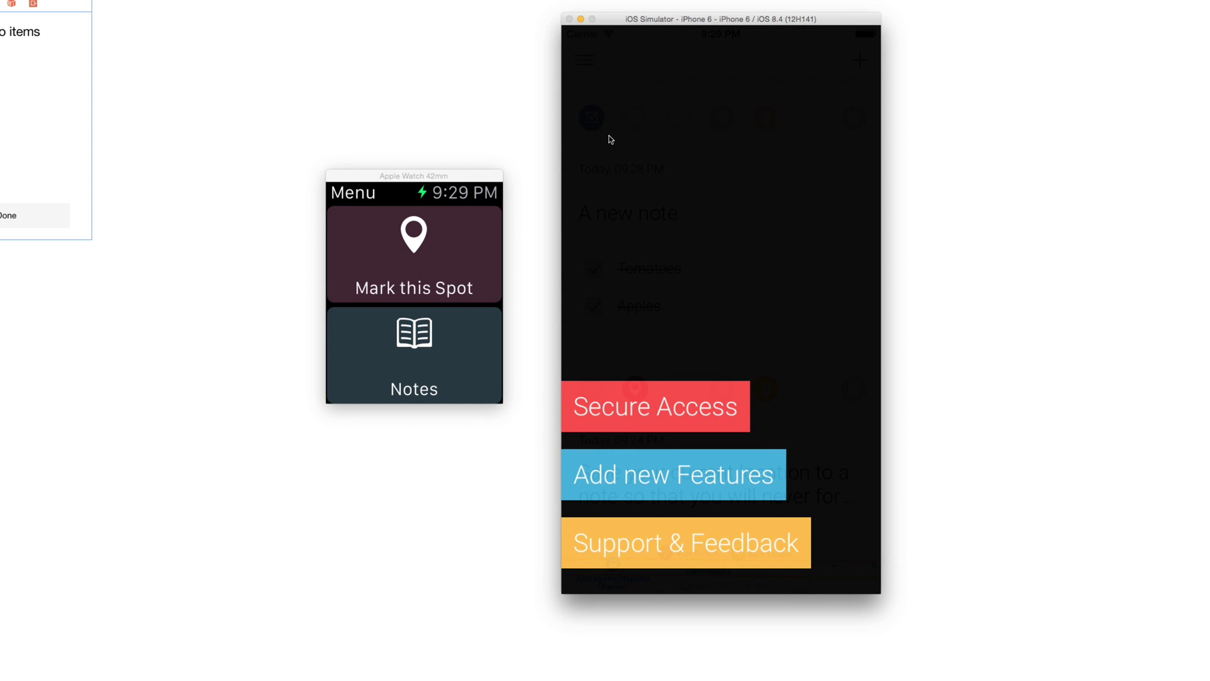
{"action": "left_click", "coordinate": [619, 407]}
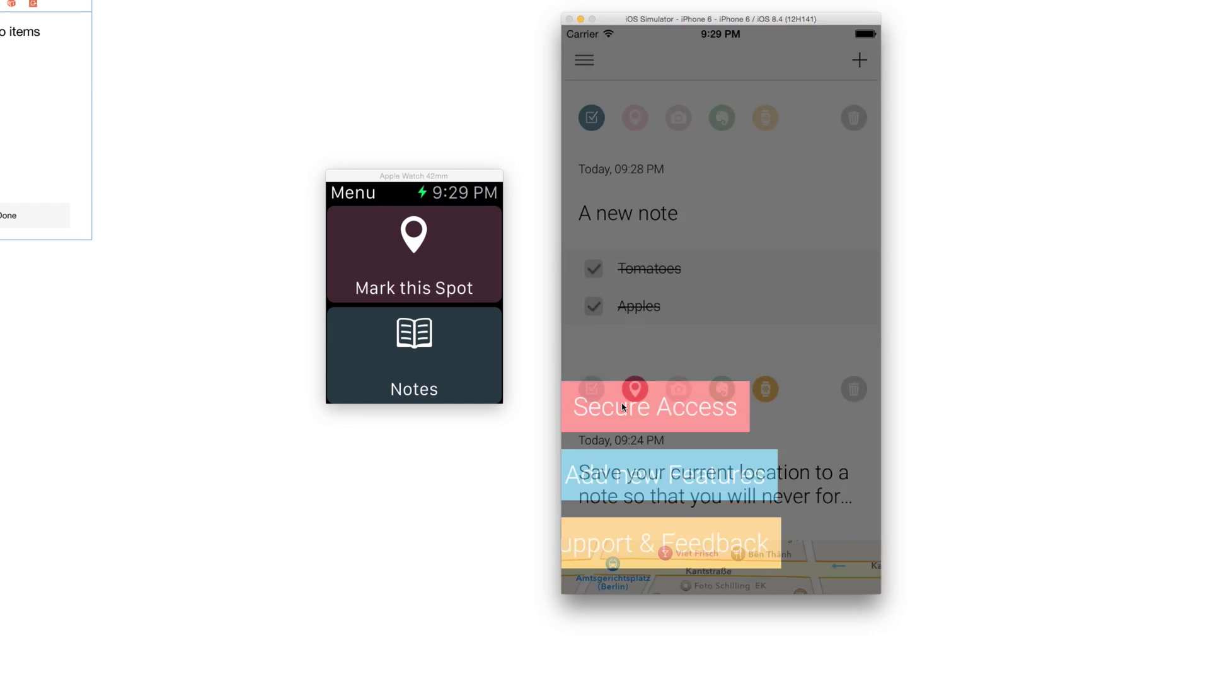
{"action": "type", "text": "123"}
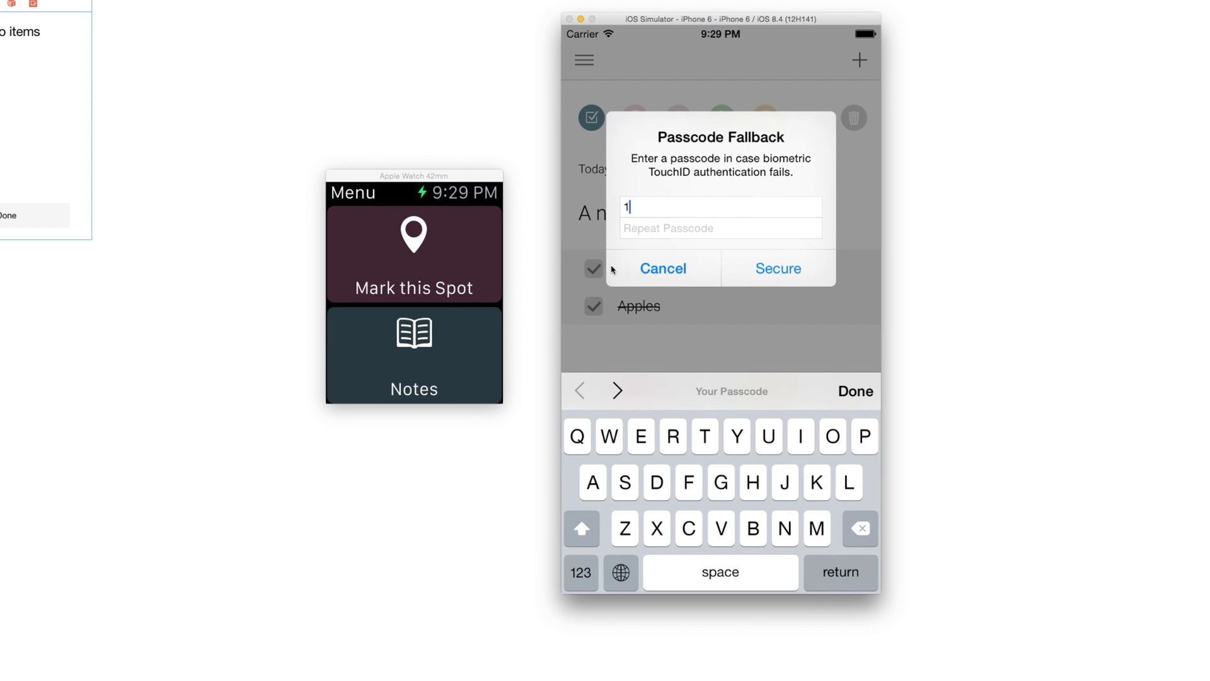
{"action": "left_click", "coordinate": [656, 227]}
{"action": "type", "text": "12"}
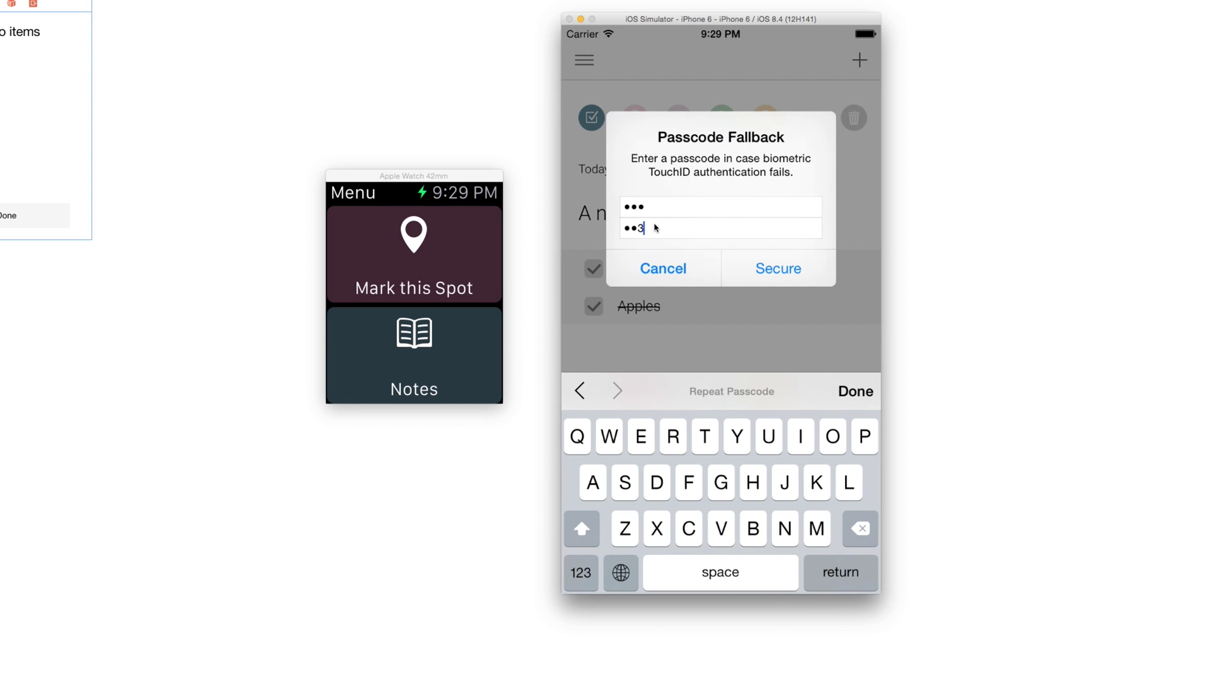
{"action": "type", "text": "3"}
{"action": "left_click", "coordinate": [771, 270]}
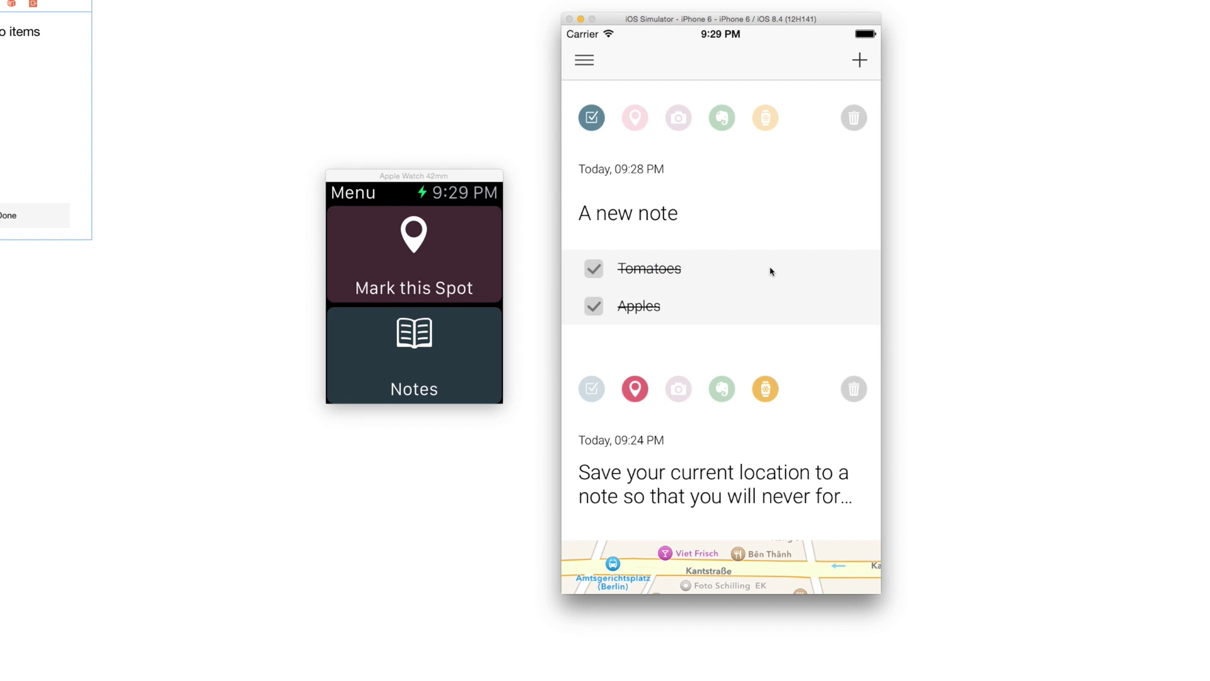
- Force-quit and relaunch Notes2Go, then unlock it with the passcode
{"action": "key", "text": "super+shift+h"}
{"action": "key", "text": "super+shift+h"}
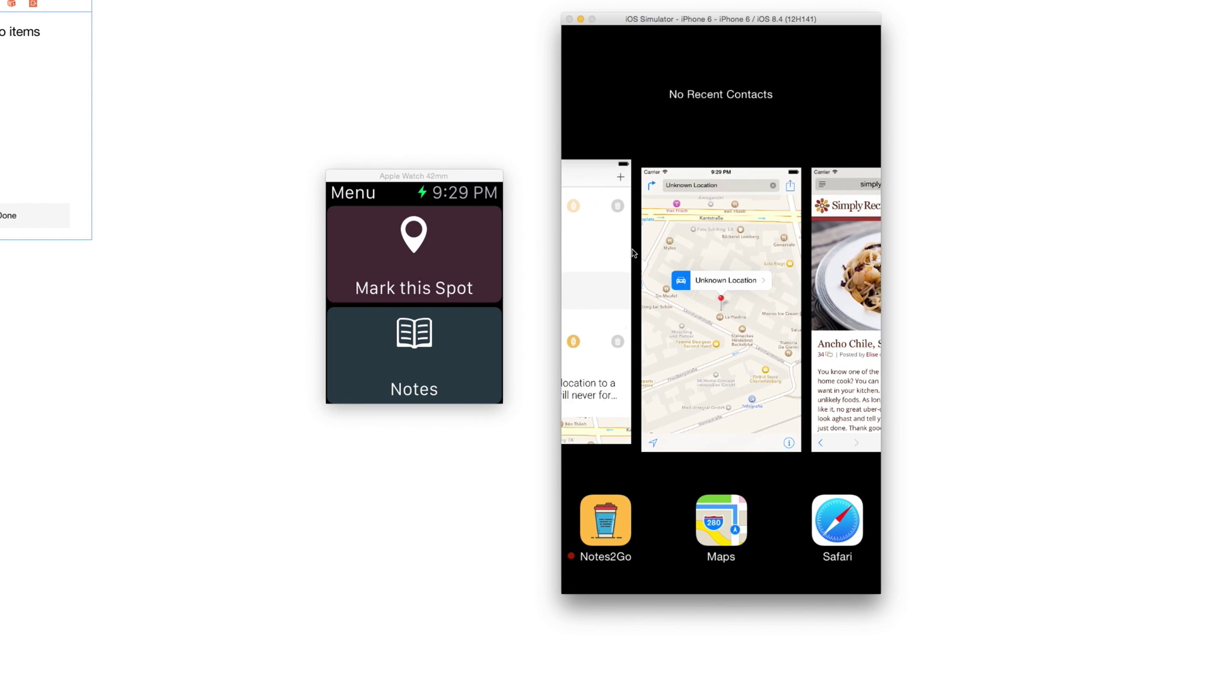
{"action": "left_click_drag", "start_coordinate": [614, 378], "coordinate": [617, 272]}
{"action": "left_click", "coordinate": [617, 272]}
{"action": "left_click", "coordinate": [757, 554]}
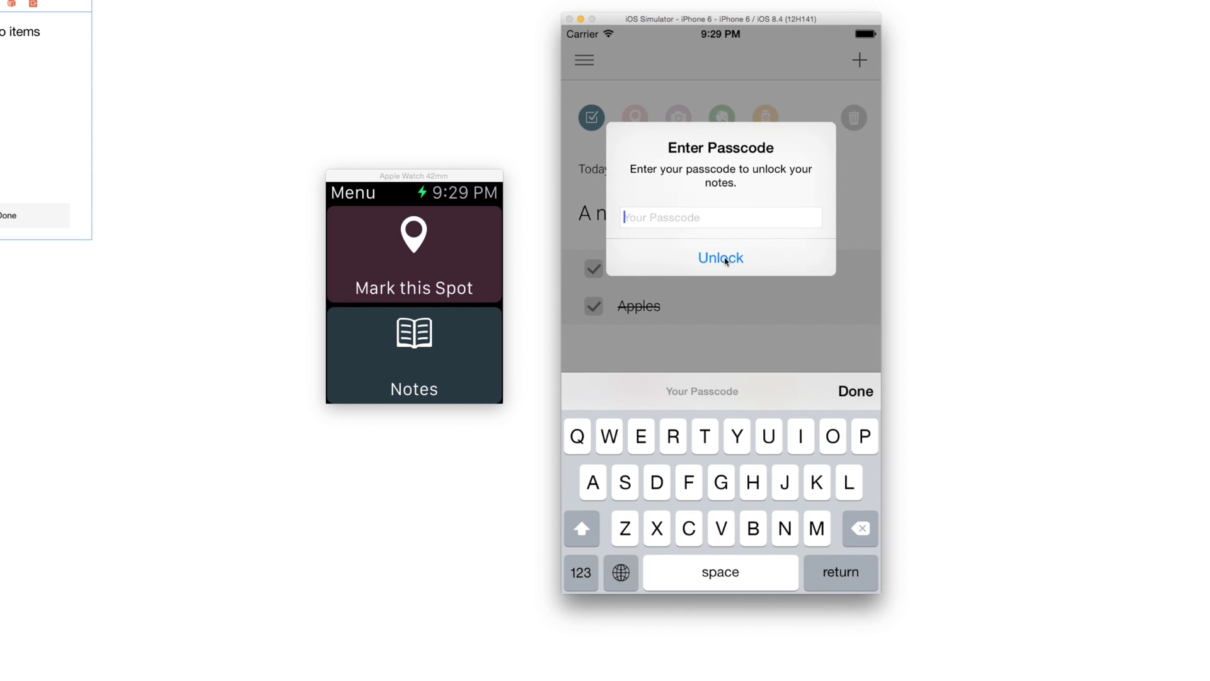
{"action": "type", "text": "123"}
{"action": "left_click", "coordinate": [715, 259]}
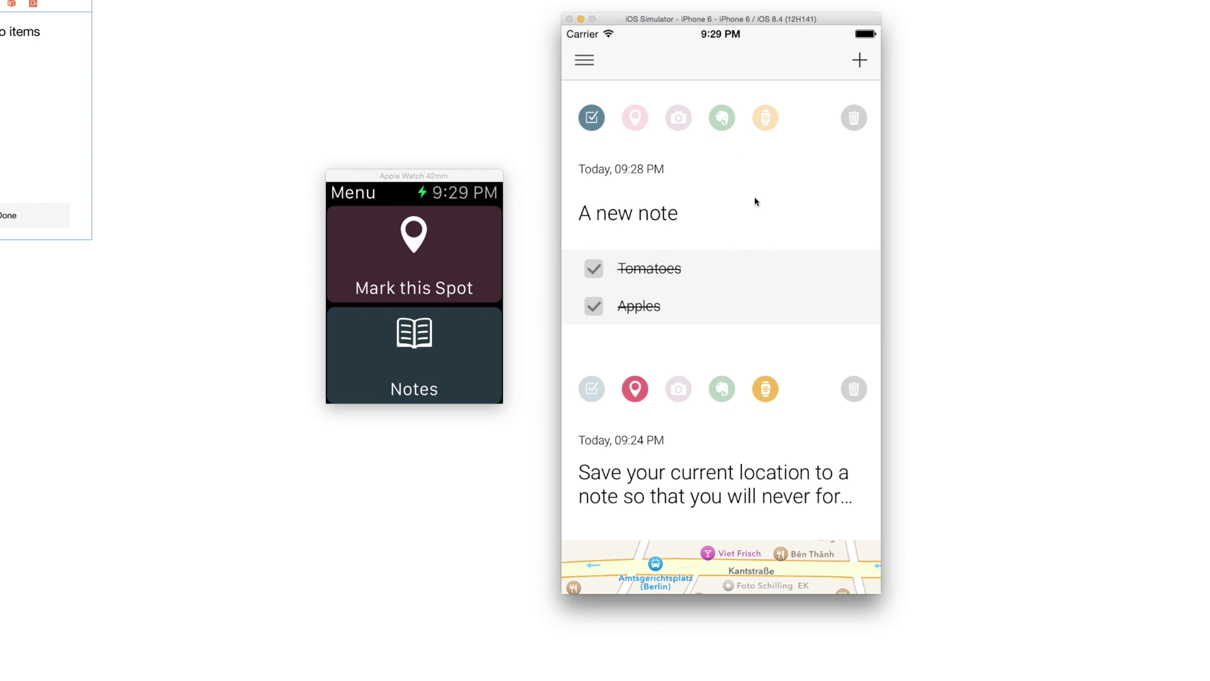
{"action": "key", "text": "super+shift+h"}
{"action": "key", "text": "super+shift+h"}
- Share the Ancho Chile, Shrimp, and Pasta page from Safari to Notes2Go and return to Notes2Go
{"action": "left_click", "coordinate": [820, 242]}
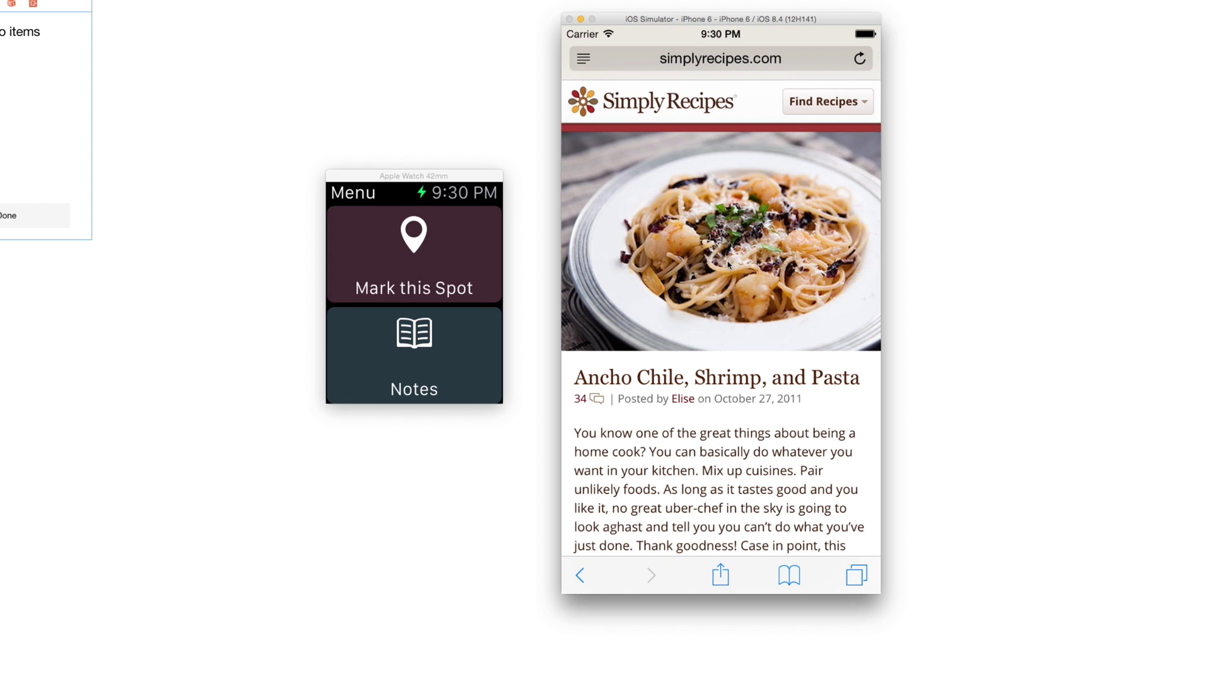
{"action": "left_click", "coordinate": [722, 575]}
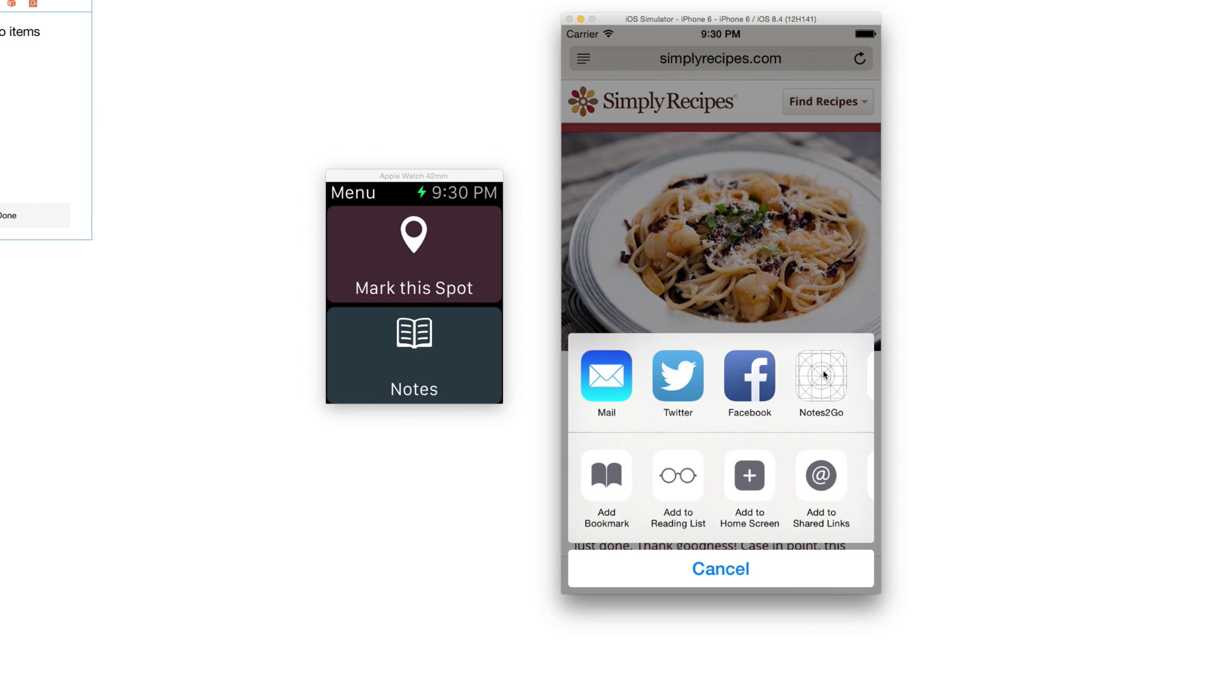
{"action": "left_click", "coordinate": [823, 374]}
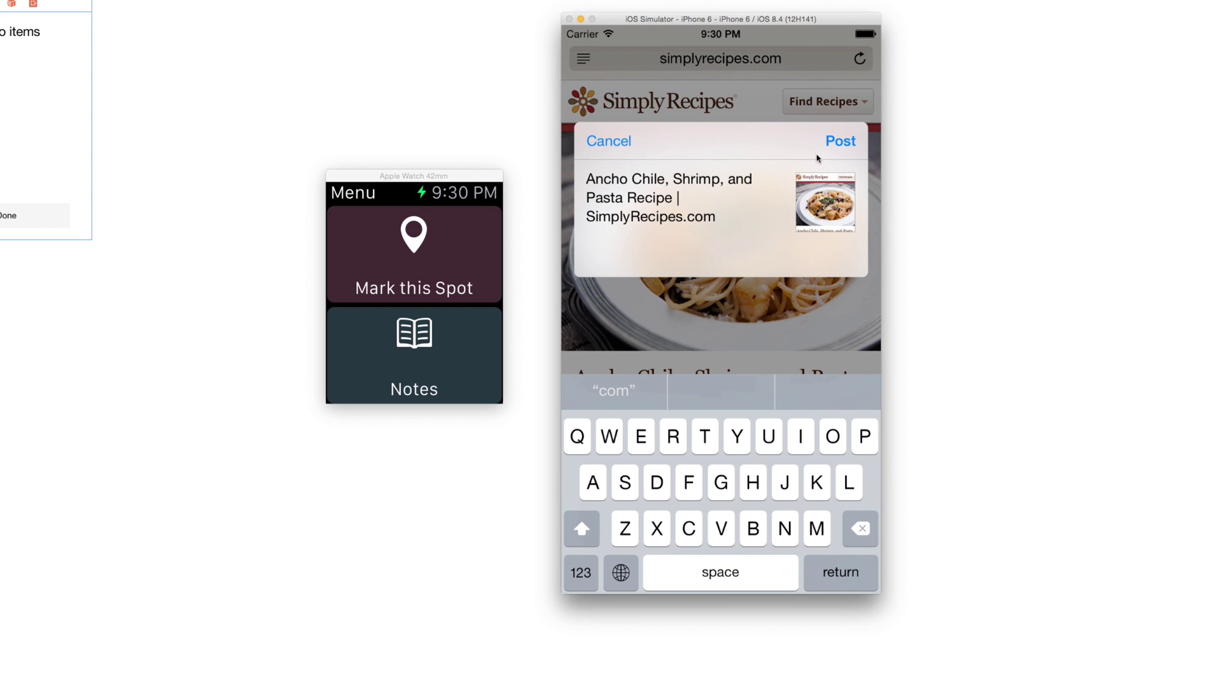
{"action": "left_click", "coordinate": [844, 143]}
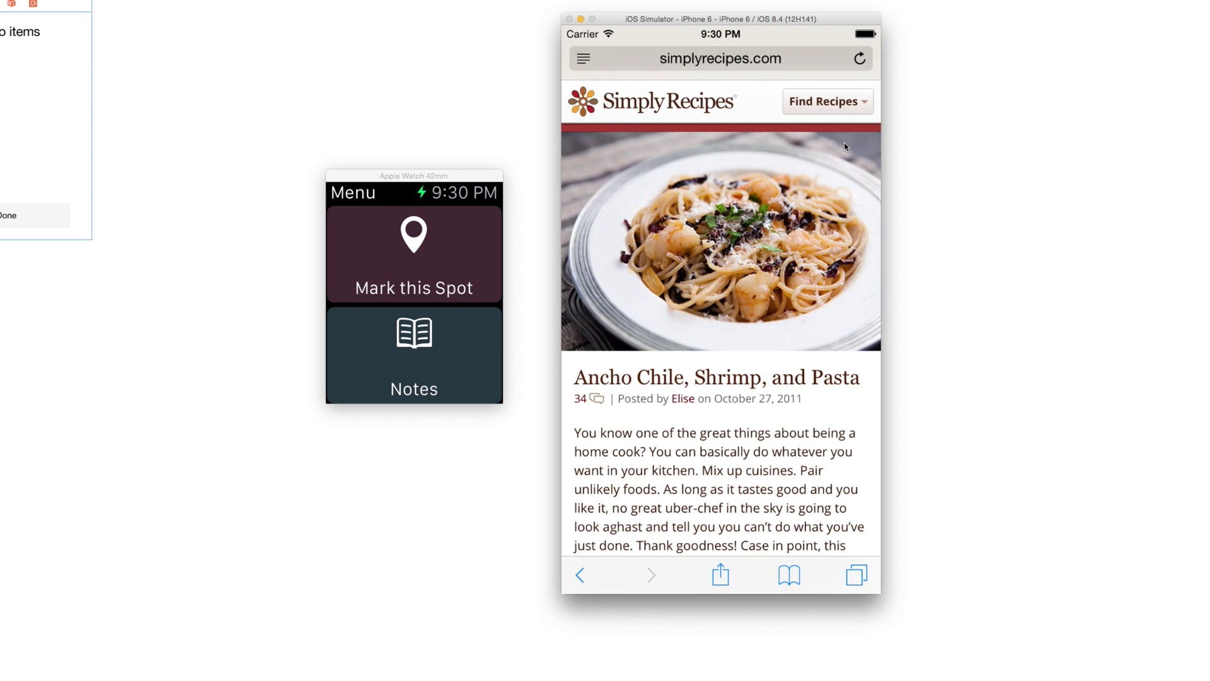
{"action": "key", "text": "super+shift+h"}
{"action": "key", "text": "super+shift+h"}
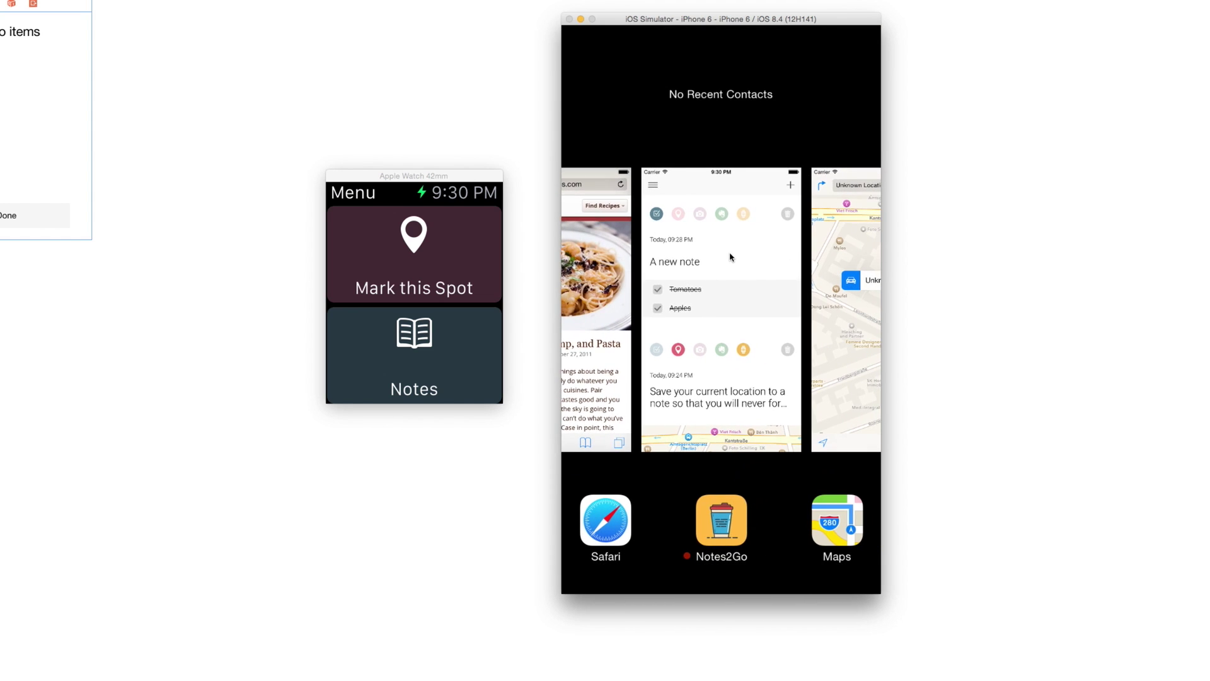
{"action": "left_click", "coordinate": [733, 252]}
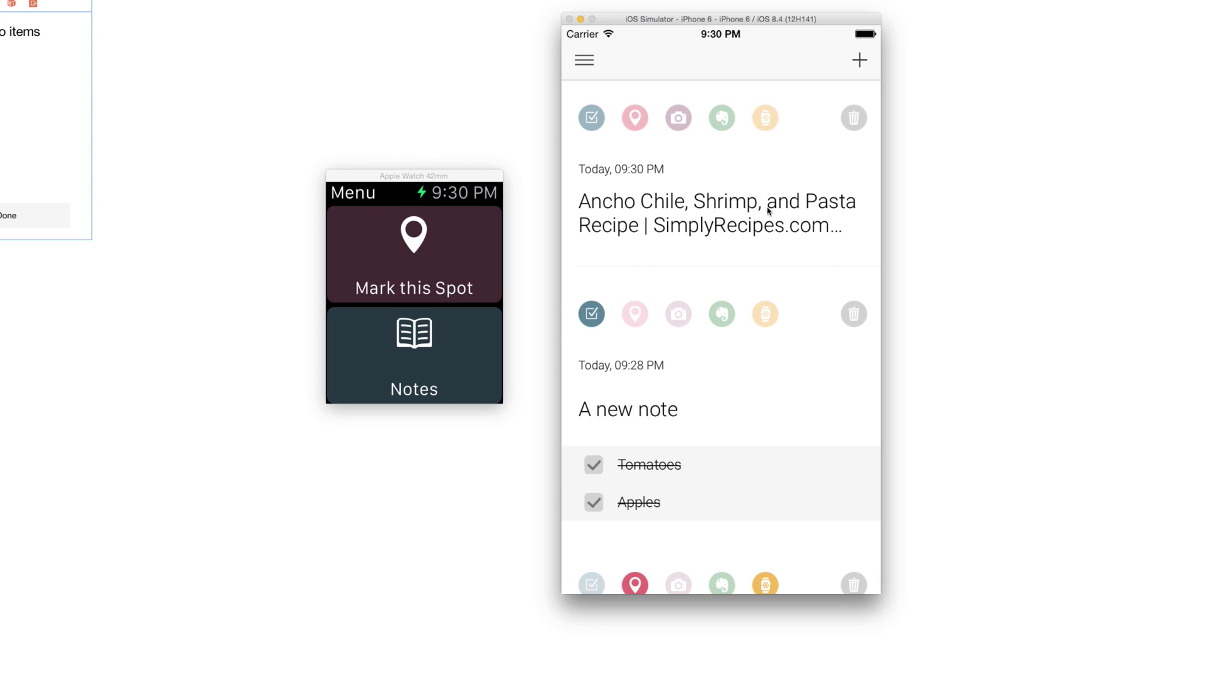
- Open the Ancho Chile recipe note, scroll through it, and return to the notes list
{"action": "left_click", "coordinate": [708, 213]}
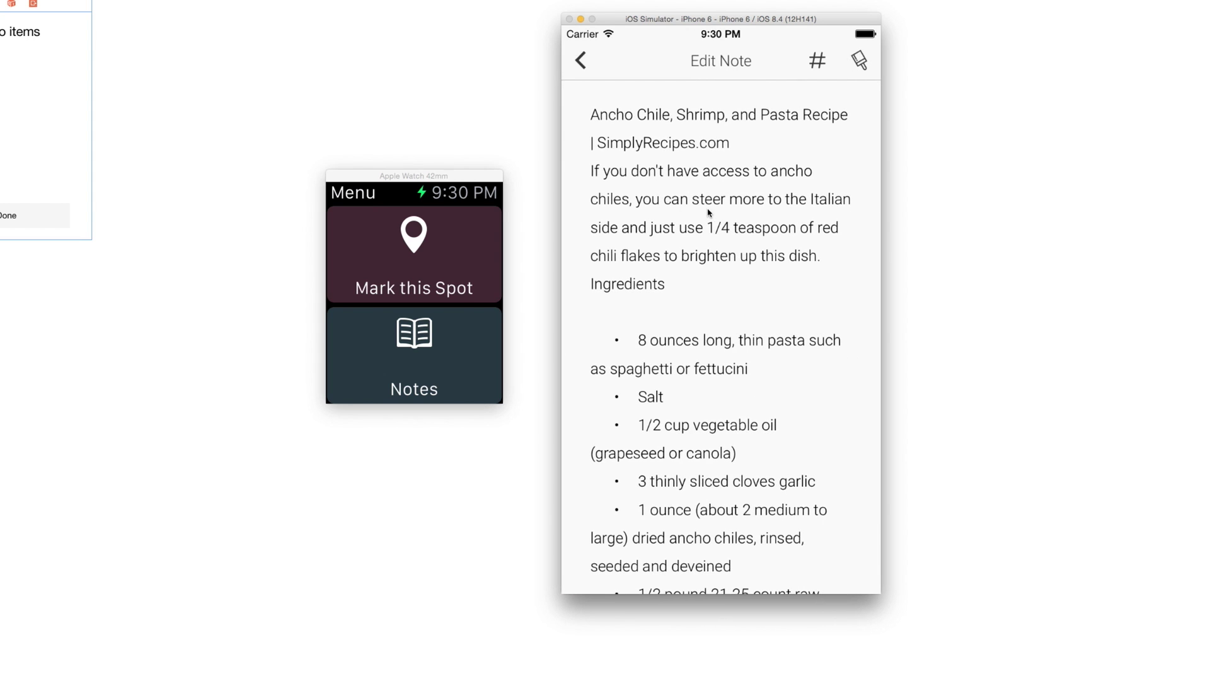
{"action": "scroll", "coordinate": [672, 186], "scroll_direction": "down", "scroll_amount": 15}
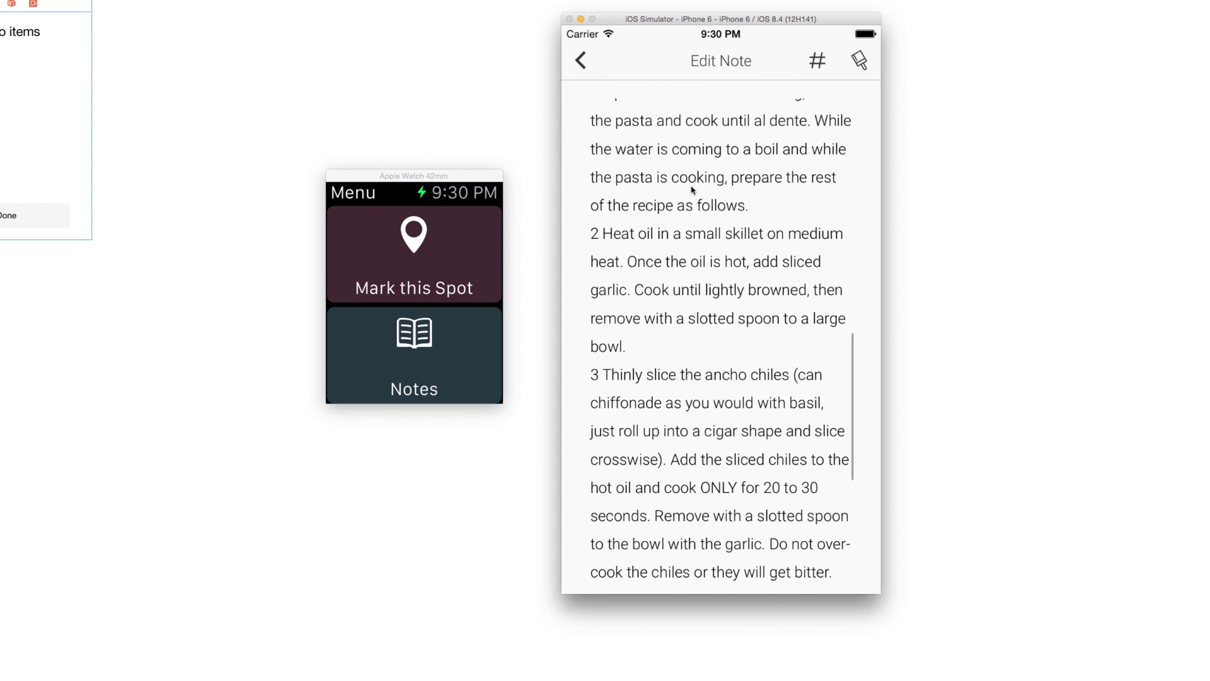
{"action": "scroll", "coordinate": [704, 368], "scroll_direction": "down", "scroll_amount": 8}
{"action": "left_click", "coordinate": [581, 60]}
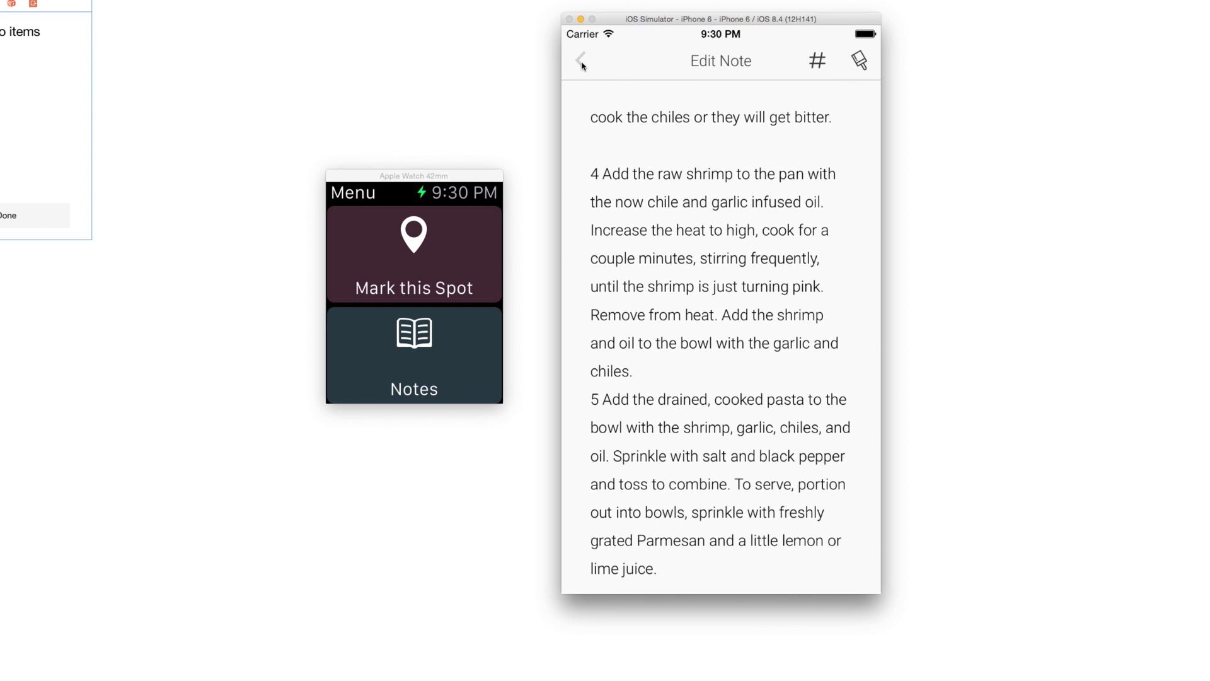
- Add to-do items Tomatoes, Pasta and Olive oil to the recipe note
{"action": "left_click", "coordinate": [591, 120]}
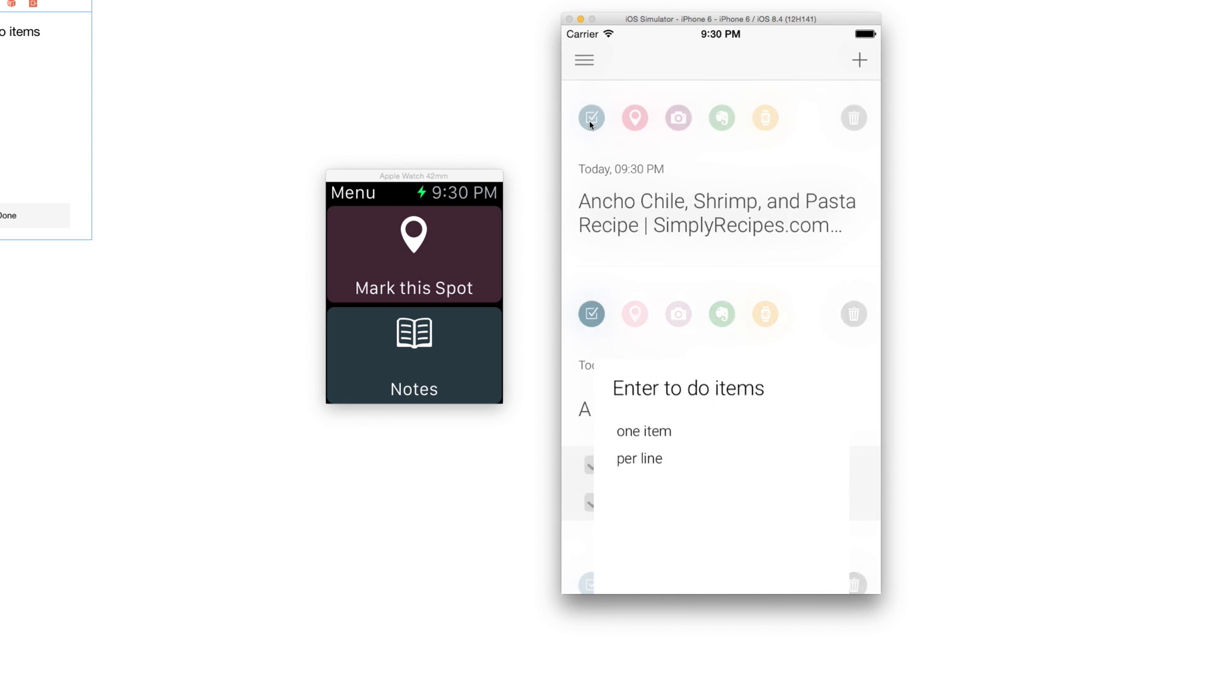
{"action": "left_click", "coordinate": [672, 225]}
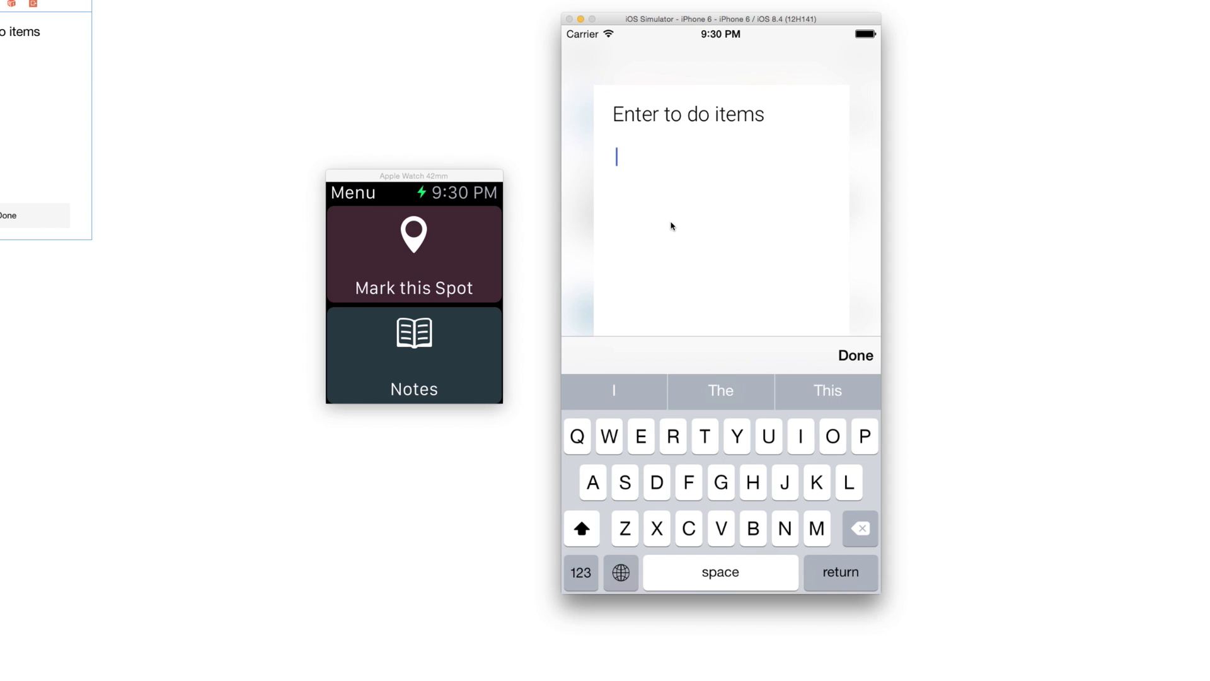
{"action": "type", "text": "om"}
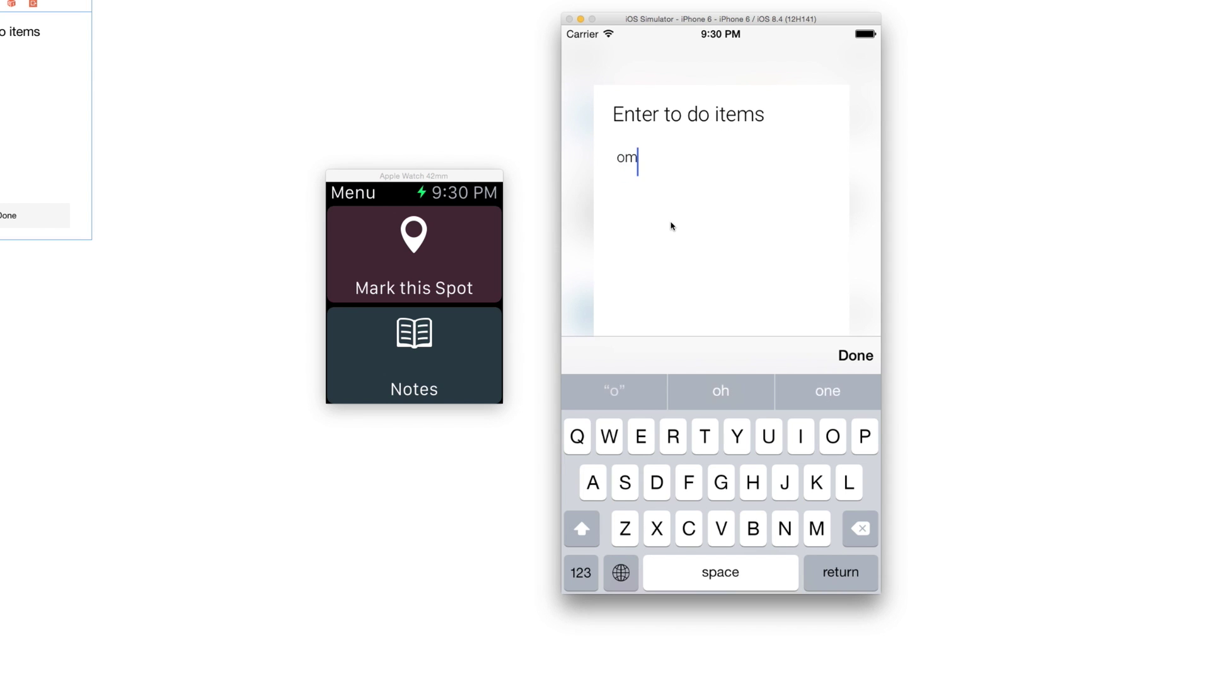
{"action": "key", "text": "BackSpace"}
{"action": "key", "text": "BackSpace"}
{"action": "type", "text": "Tomatoes"}
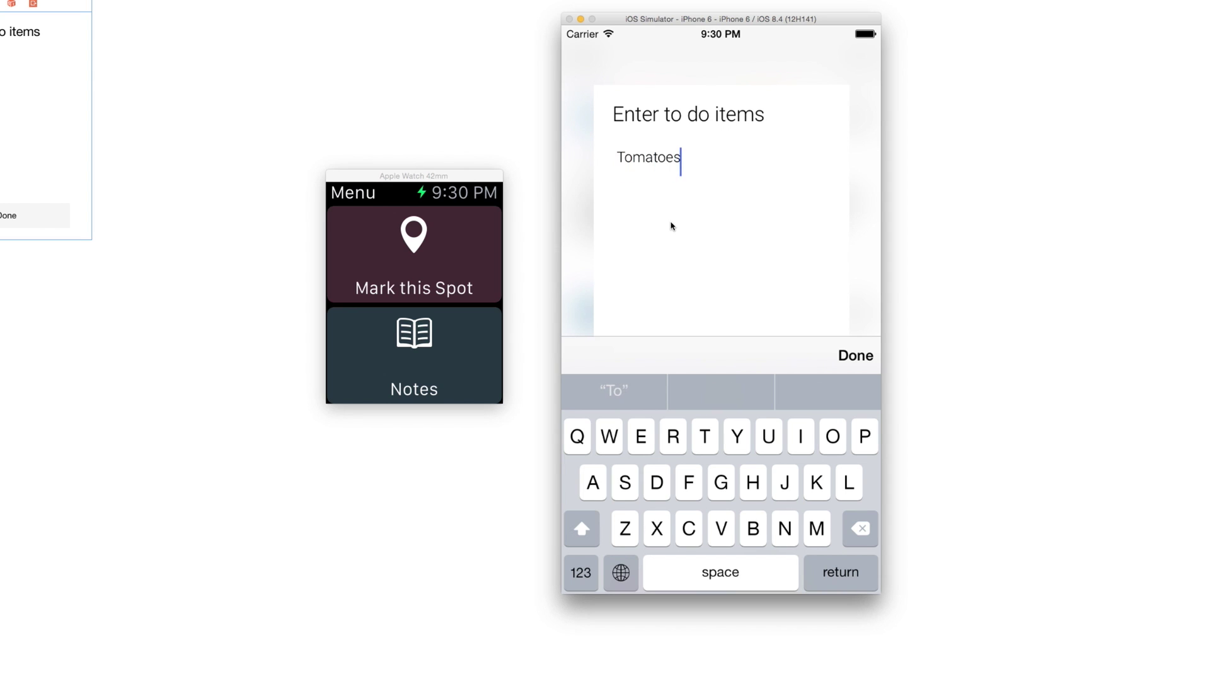
{"action": "key", "text": "Return"}
{"action": "type", "text": "Pasta"}
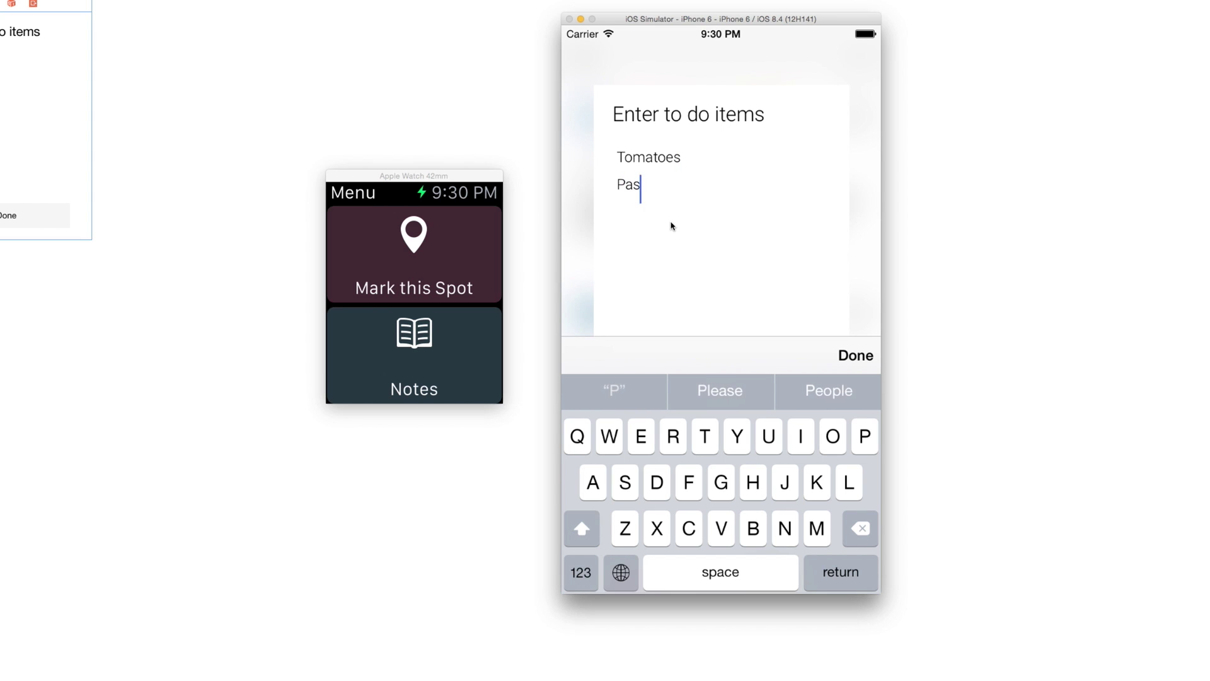
{"action": "key", "text": "Return"}
{"action": "type", "text": "Oli"}
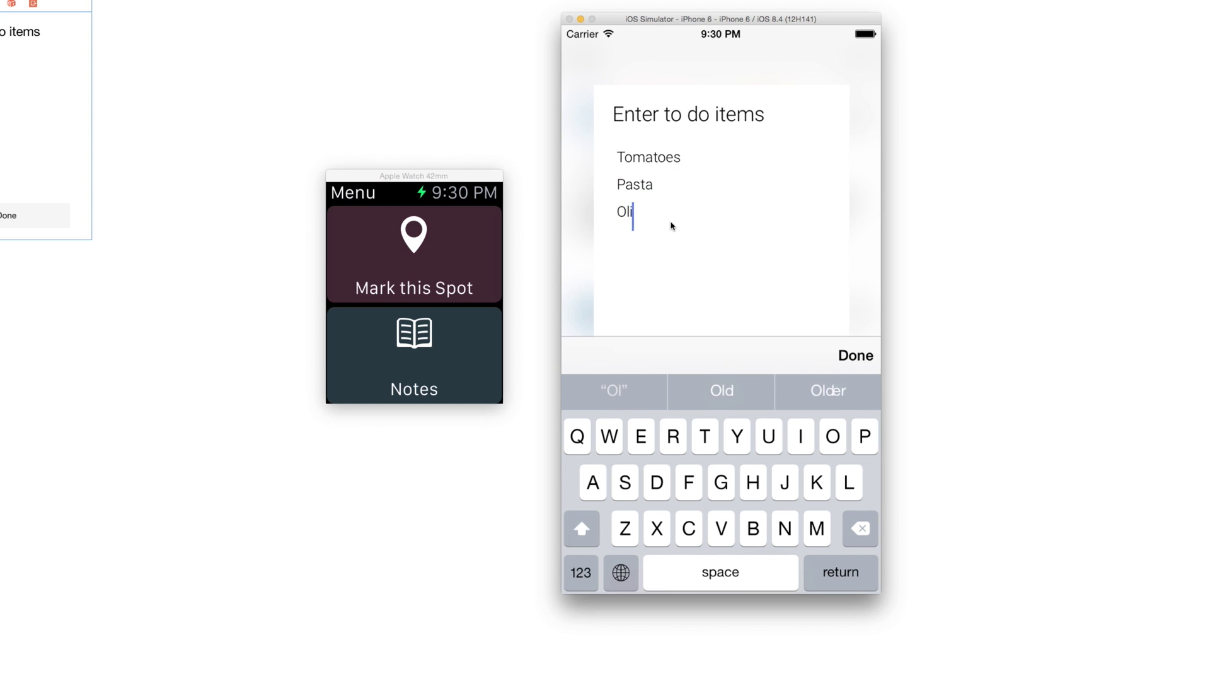
{"action": "type", "text": "ve oil"}
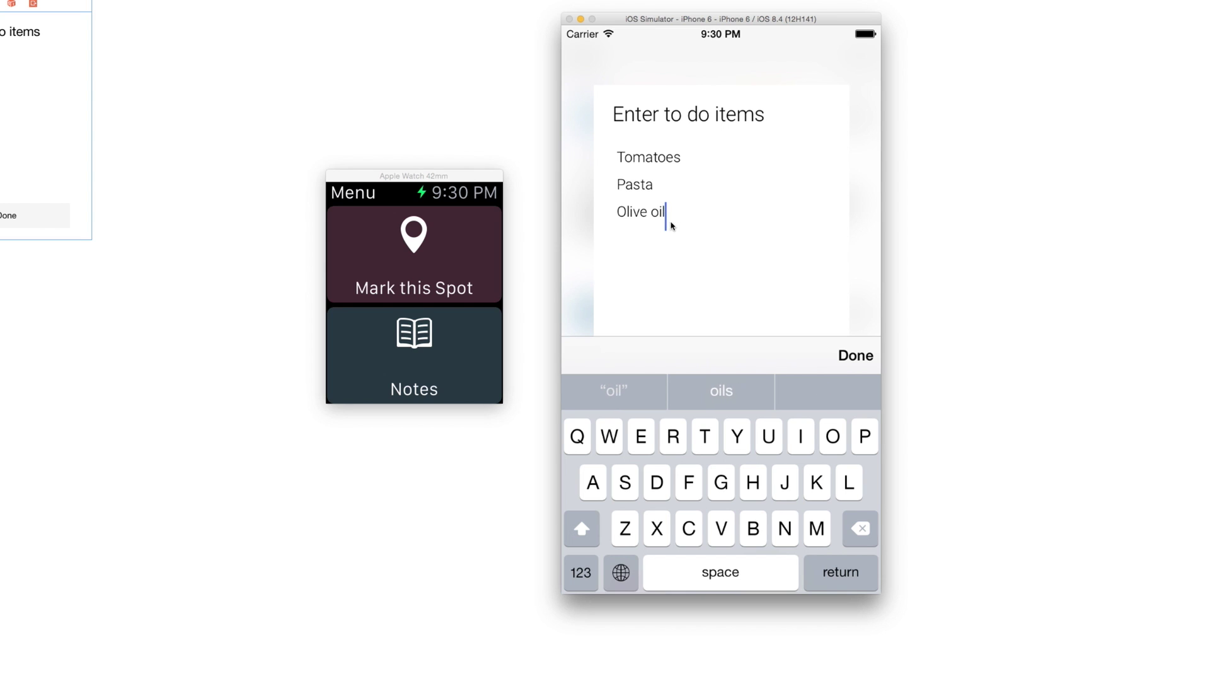
{"action": "left_click", "coordinate": [872, 358]}
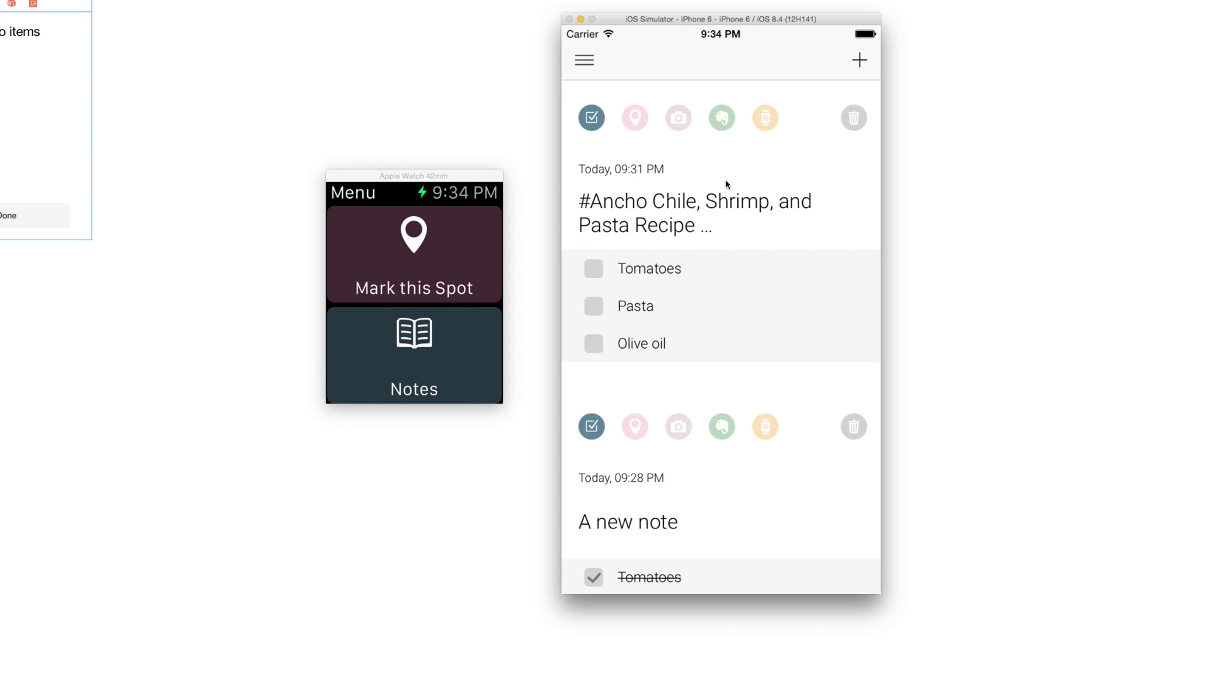
- Create a new note titled 'Best quote of the last days' and paste the quote below it
{"action": "left_click", "coordinate": [861, 60]}
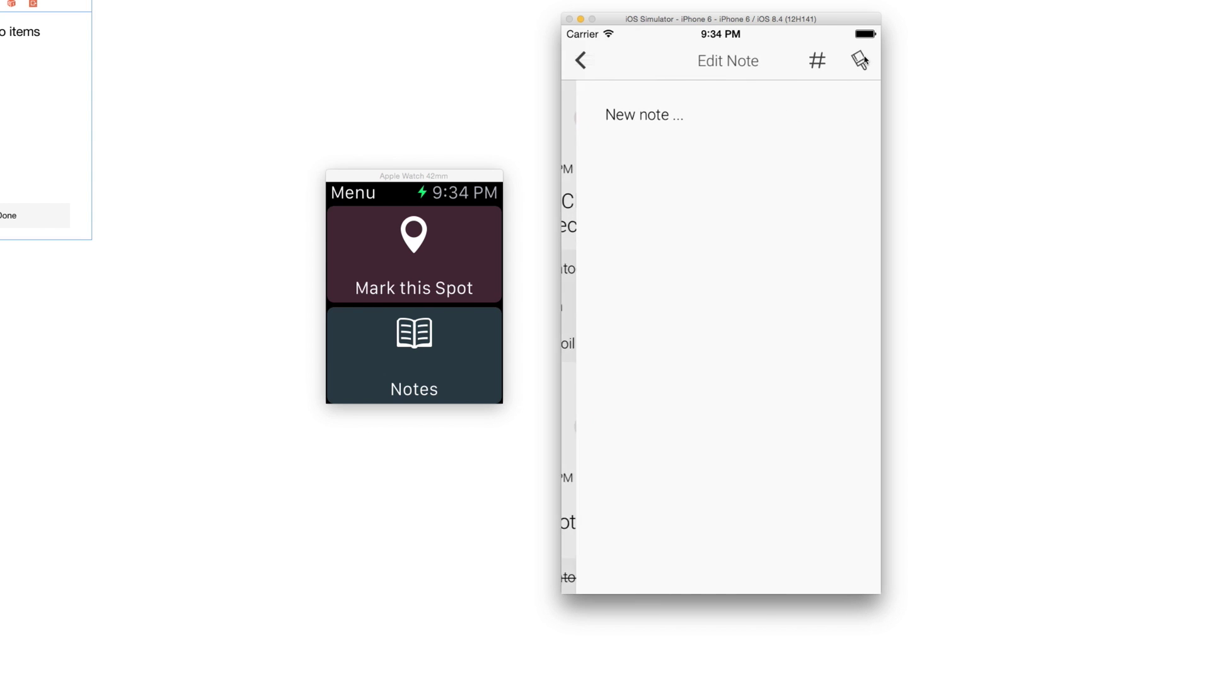
{"action": "left_click", "coordinate": [673, 131]}
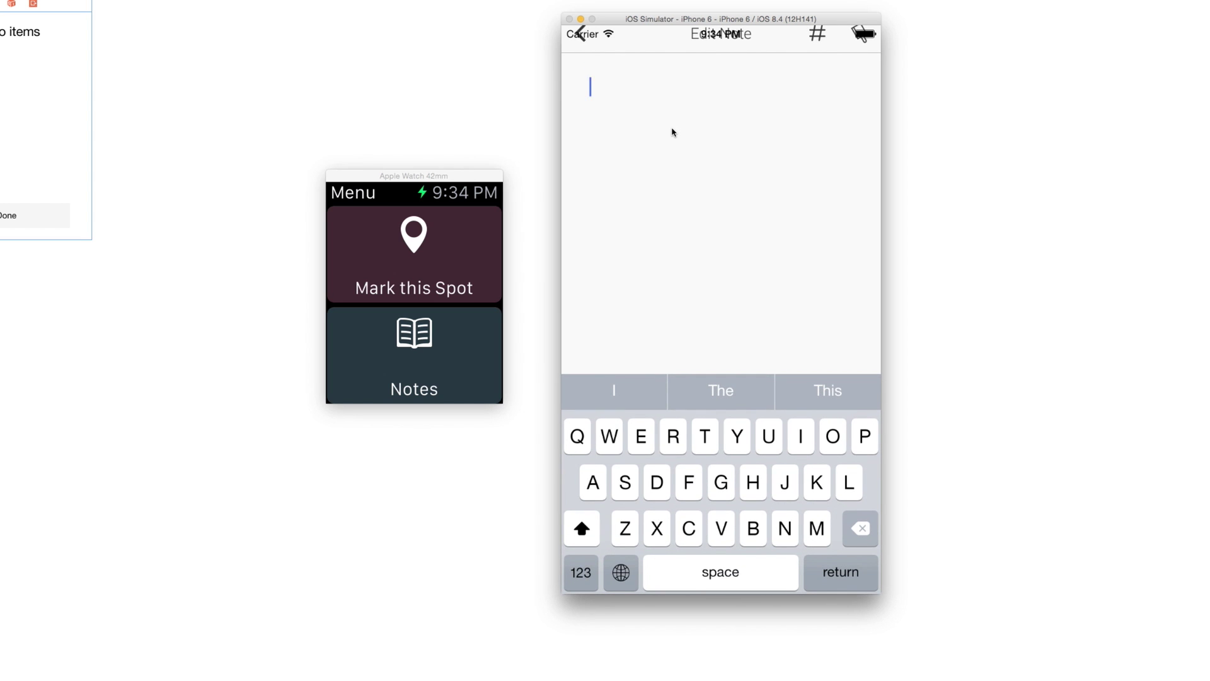
{"action": "type", "text": "Best quo"}
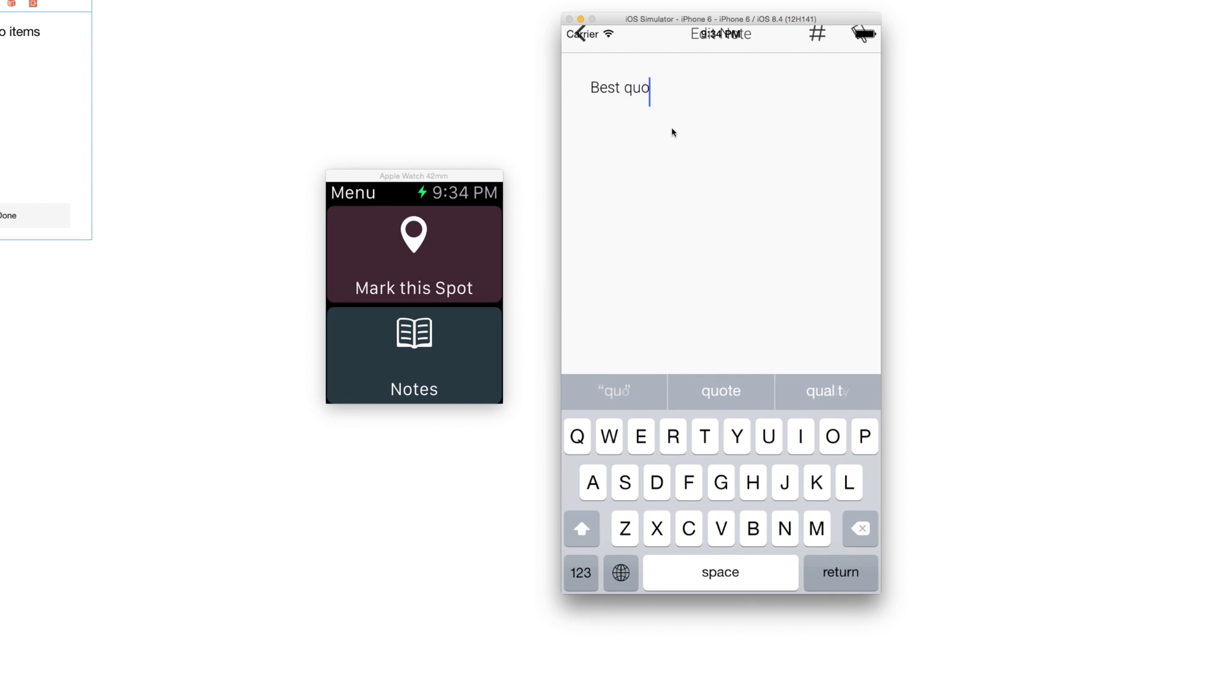
{"action": "type", "text": "te of the last da"}
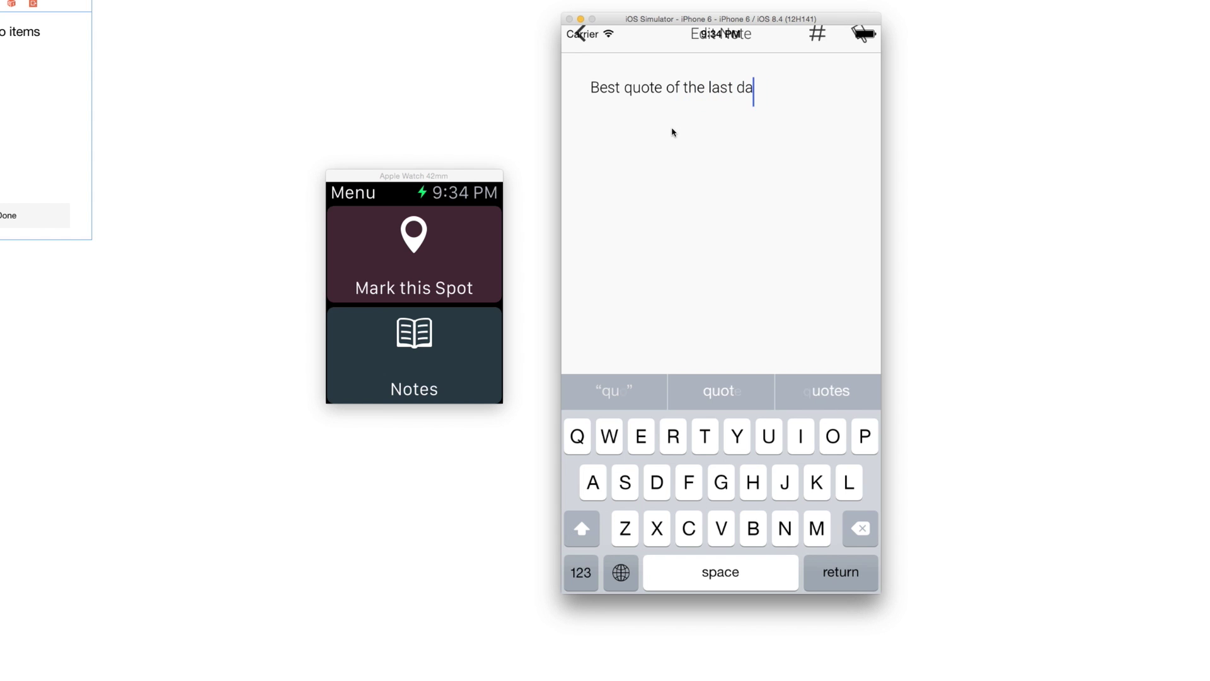
{"action": "type", "text": "ys"}
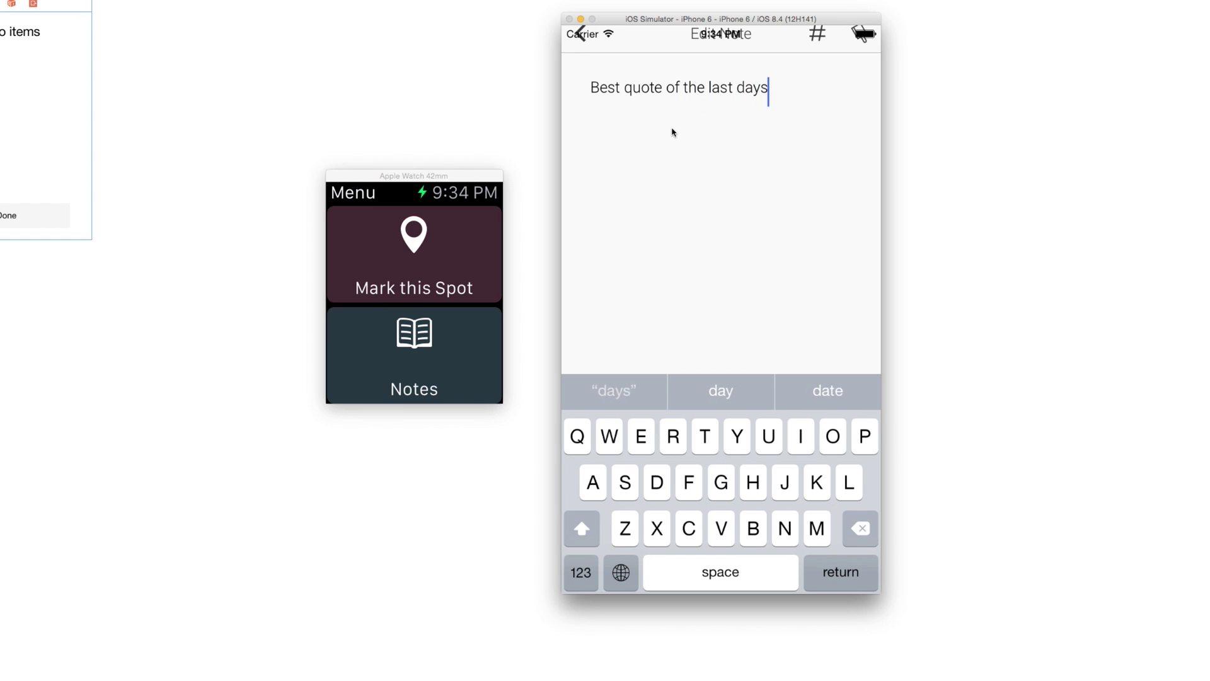
{"action": "key", "text": "Return"}
{"action": "left_click", "coordinate": [656, 142]}
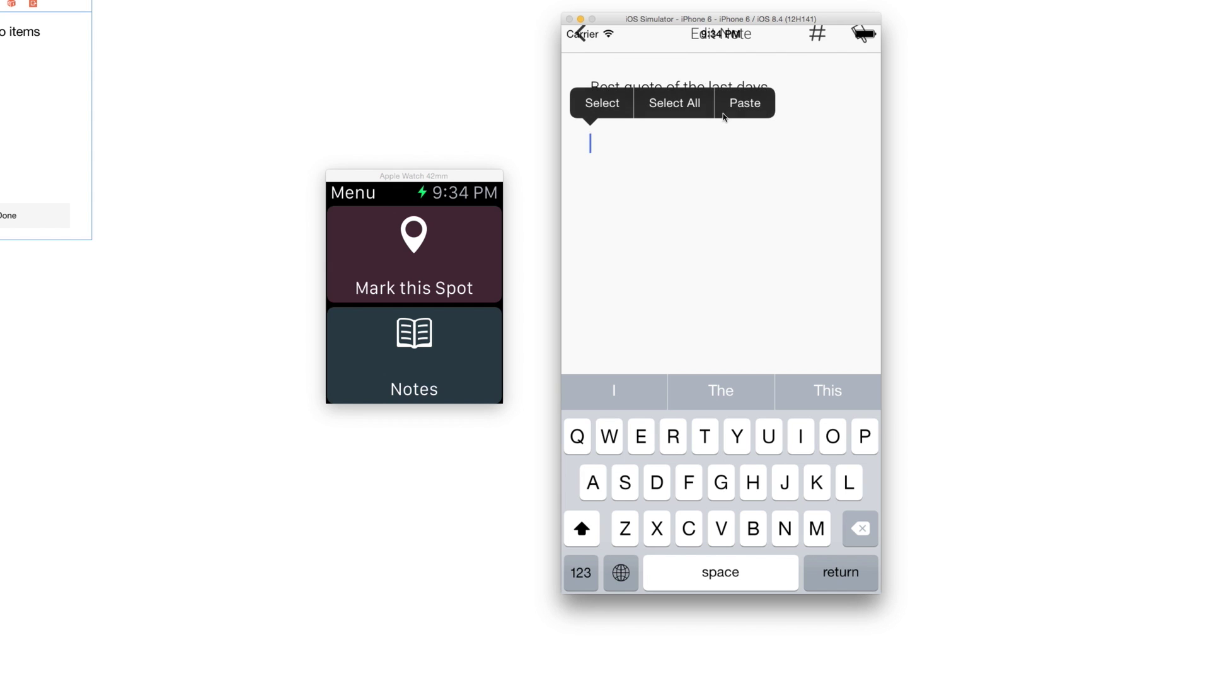
{"action": "left_click", "coordinate": [723, 117]}
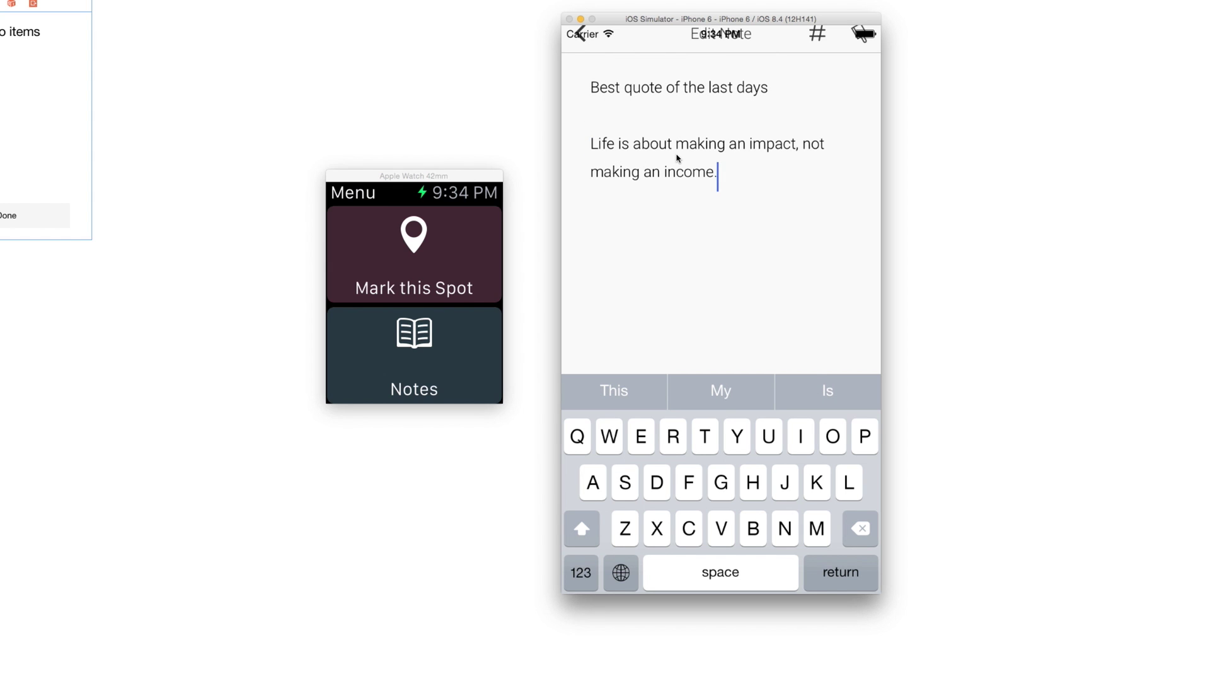
{"action": "key", "text": "Return"}
{"action": "key", "text": "Return"}
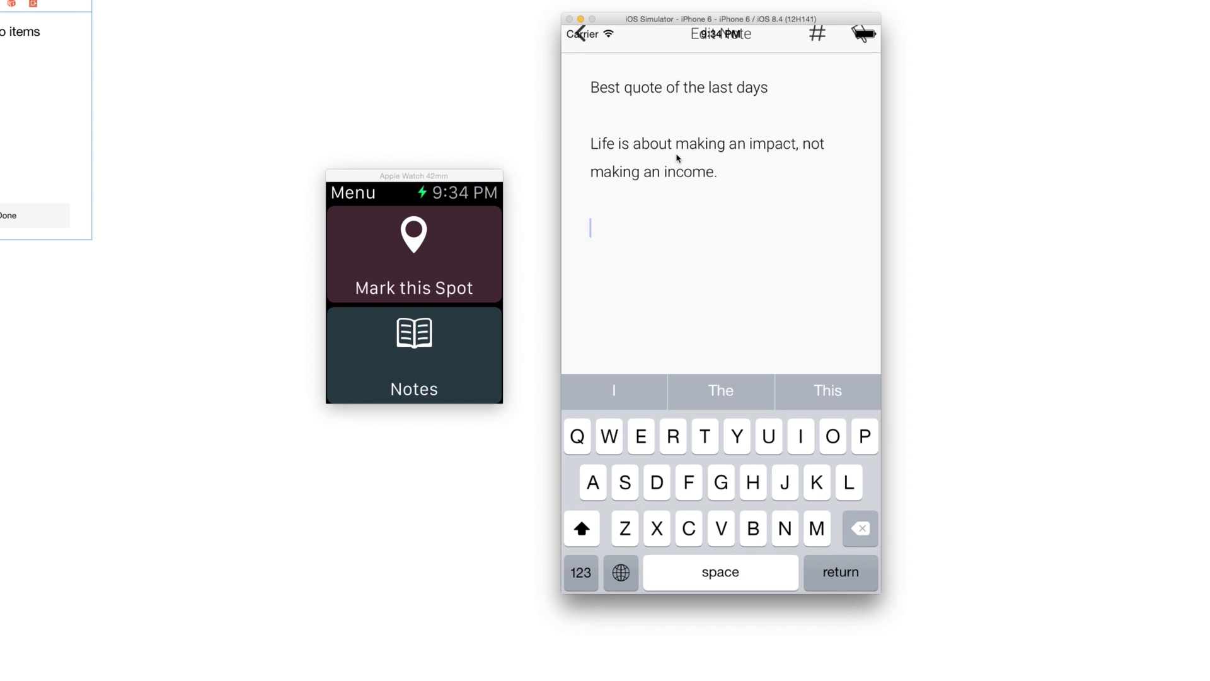
- Type Item 1, Item 2, Item 3 on separate lines and place the cursor before 'Best'
{"action": "type", "text": "Item 1"}
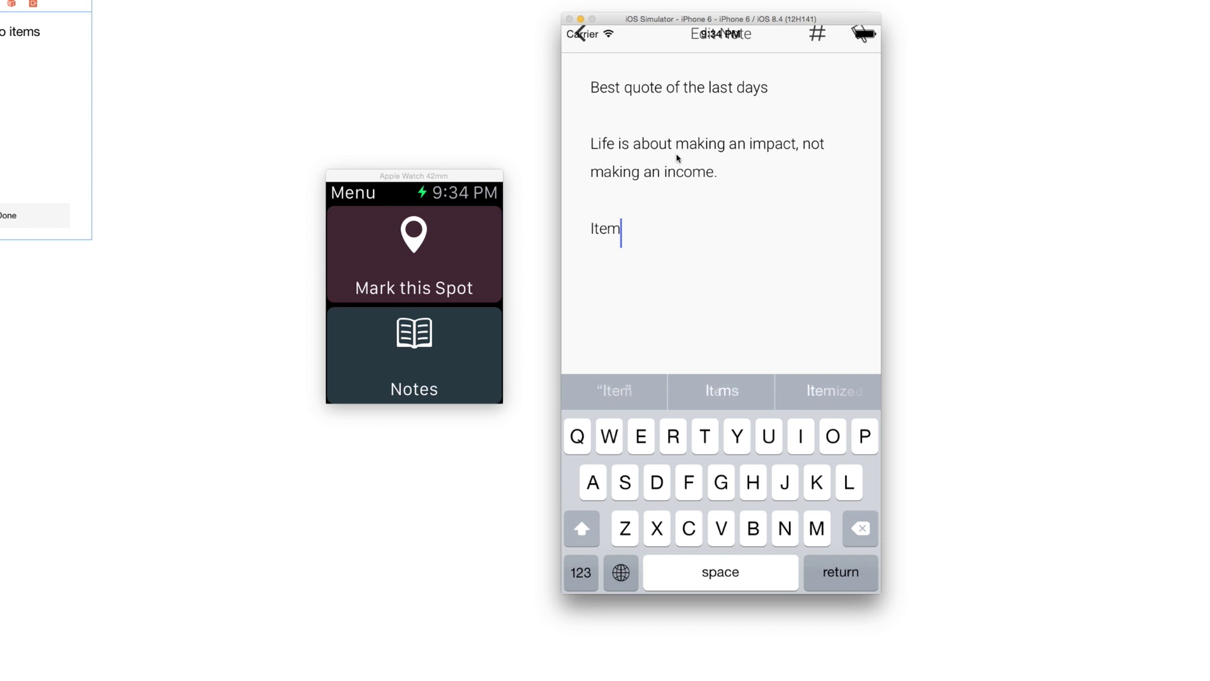
{"action": "key", "text": "Return"}
{"action": "type", "text": "Item 2"}
{"action": "key", "text": "Return"}
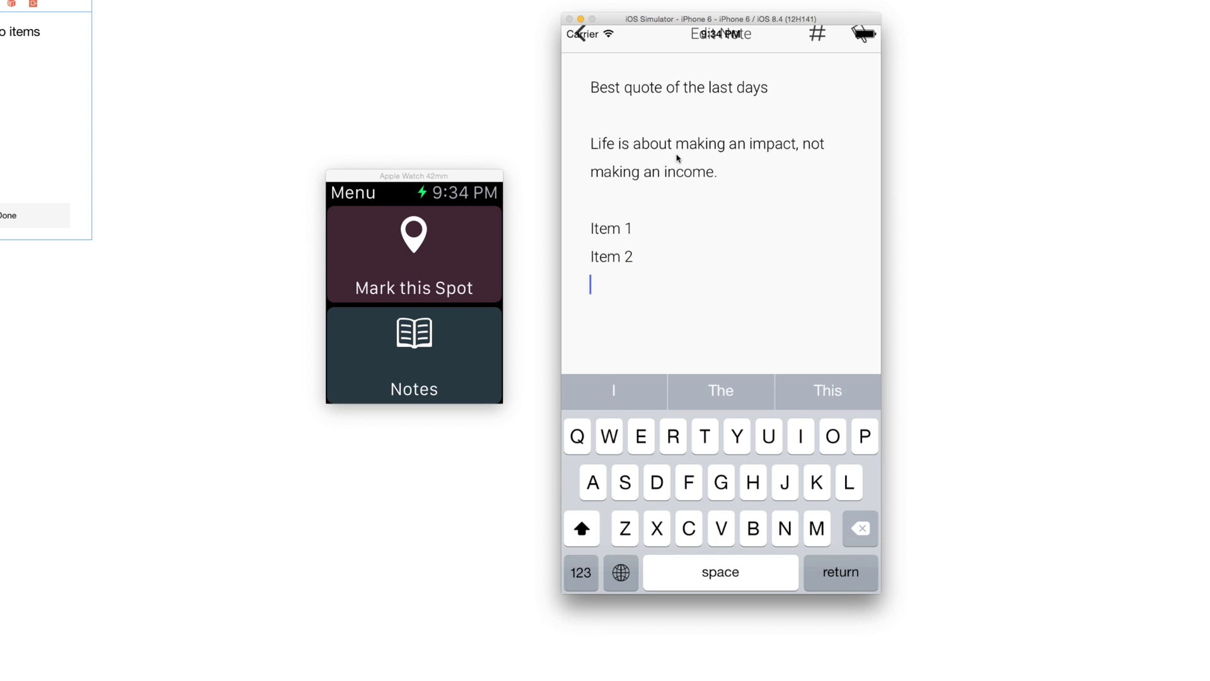
{"action": "type", "text": "Item 3"}
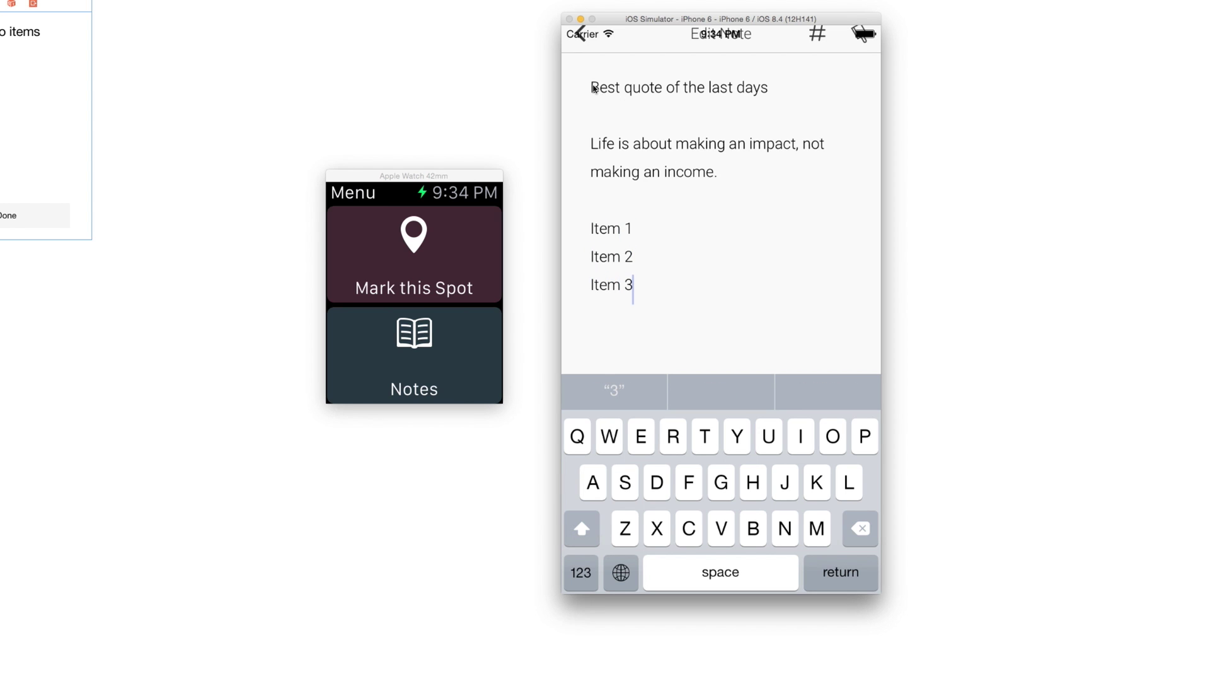
{"action": "left_click", "coordinate": [683, 91]}
{"action": "left_click", "coordinate": [593, 87]}
{"action": "left_click", "coordinate": [731, 87]}
{"action": "left_click", "coordinate": [580, 71]}
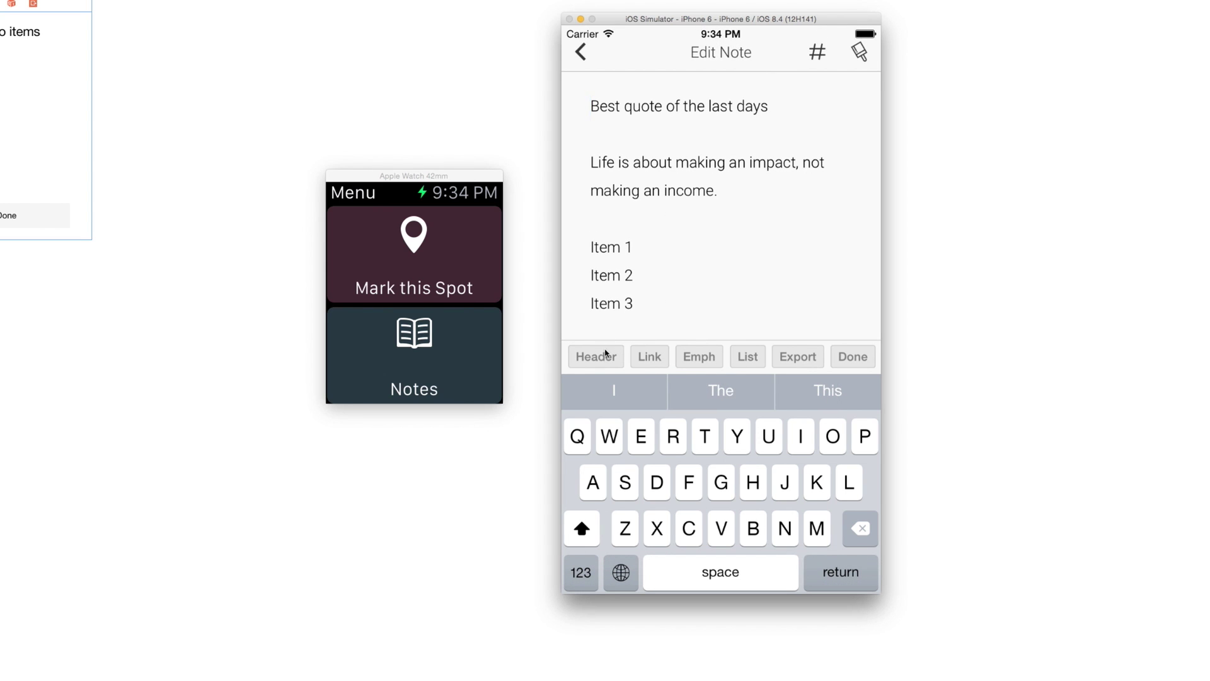
- Make the title line a Markdown header and wrap the quote in emphasis
{"action": "left_click", "coordinate": [598, 359]}
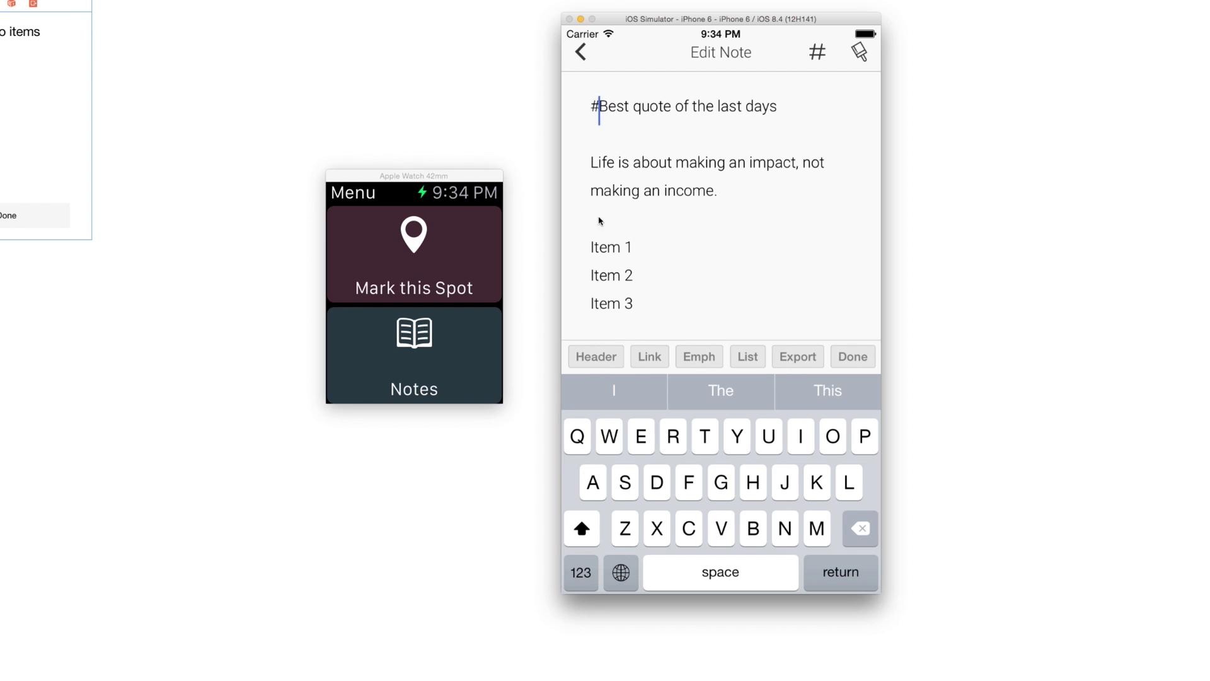
{"action": "left_click", "coordinate": [593, 169]}
{"action": "left_click", "coordinate": [694, 355]}
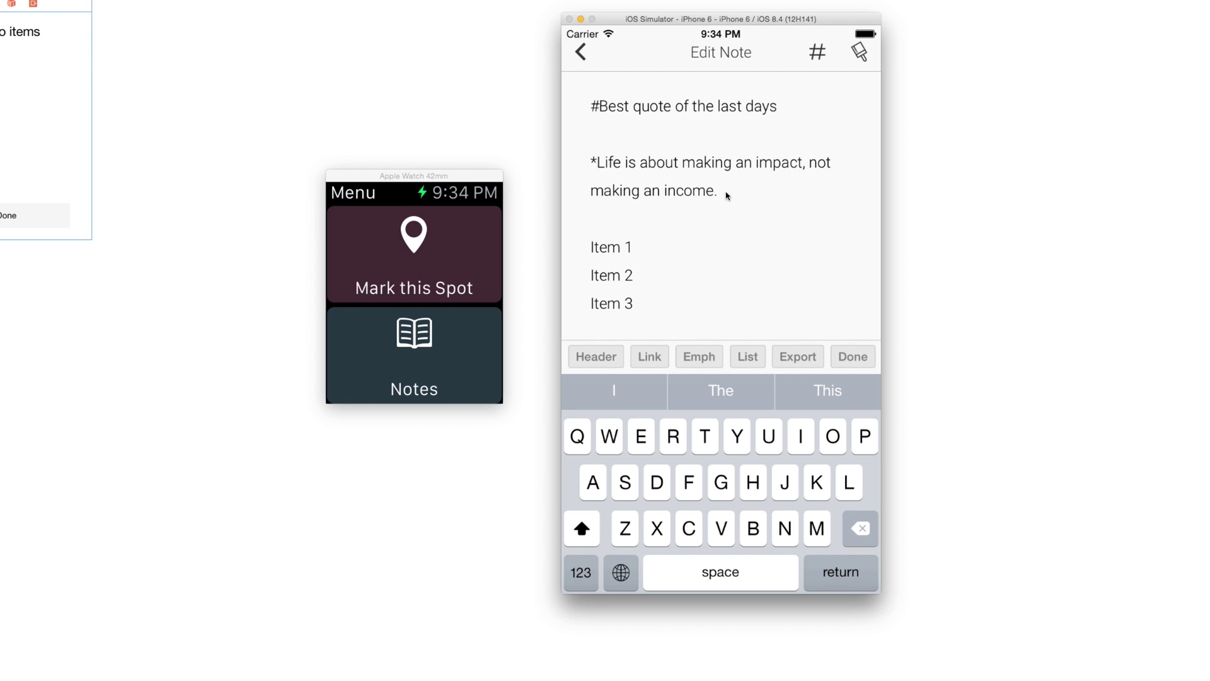
{"action": "left_click", "coordinate": [727, 196]}
{"action": "left_click", "coordinate": [699, 355]}
- Turn Item 1, Item 2 and Item 3 into list entries and export the note as HTML
{"action": "left_click", "coordinate": [592, 247]}
{"action": "left_click", "coordinate": [748, 356]}
{"action": "left_click", "coordinate": [600, 279]}
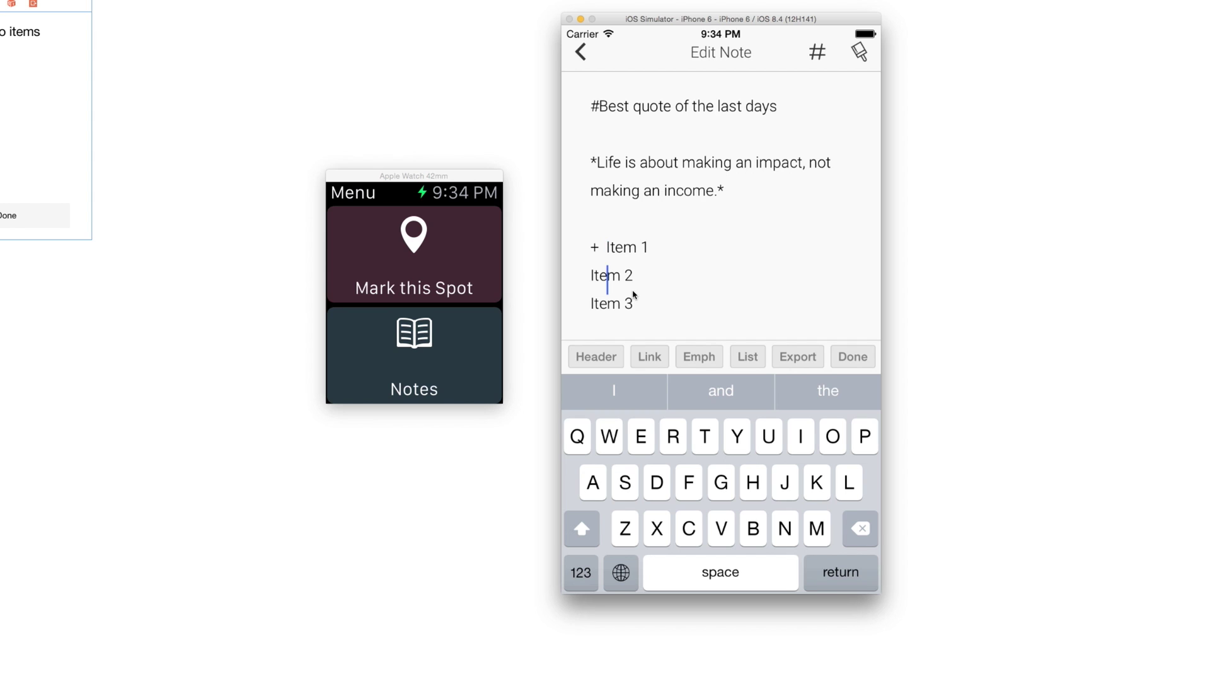
{"action": "key", "text": "Left"}
{"action": "key", "text": "Left"}
{"action": "key", "text": "Left"}
{"action": "left_click", "coordinate": [745, 357]}
{"action": "left_click", "coordinate": [613, 311]}
{"action": "key", "text": "Left"}
{"action": "key", "text": "Left"}
{"action": "key", "text": "Left"}
{"action": "left_click", "coordinate": [746, 357]}
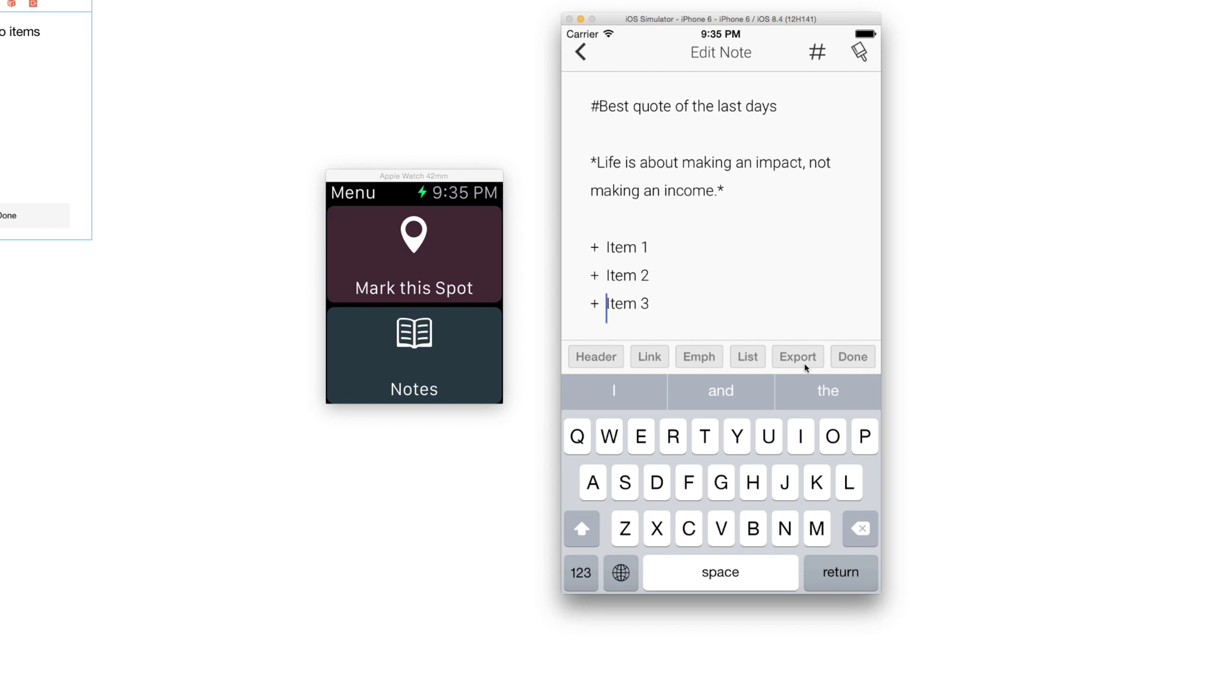
{"action": "left_click", "coordinate": [797, 359]}
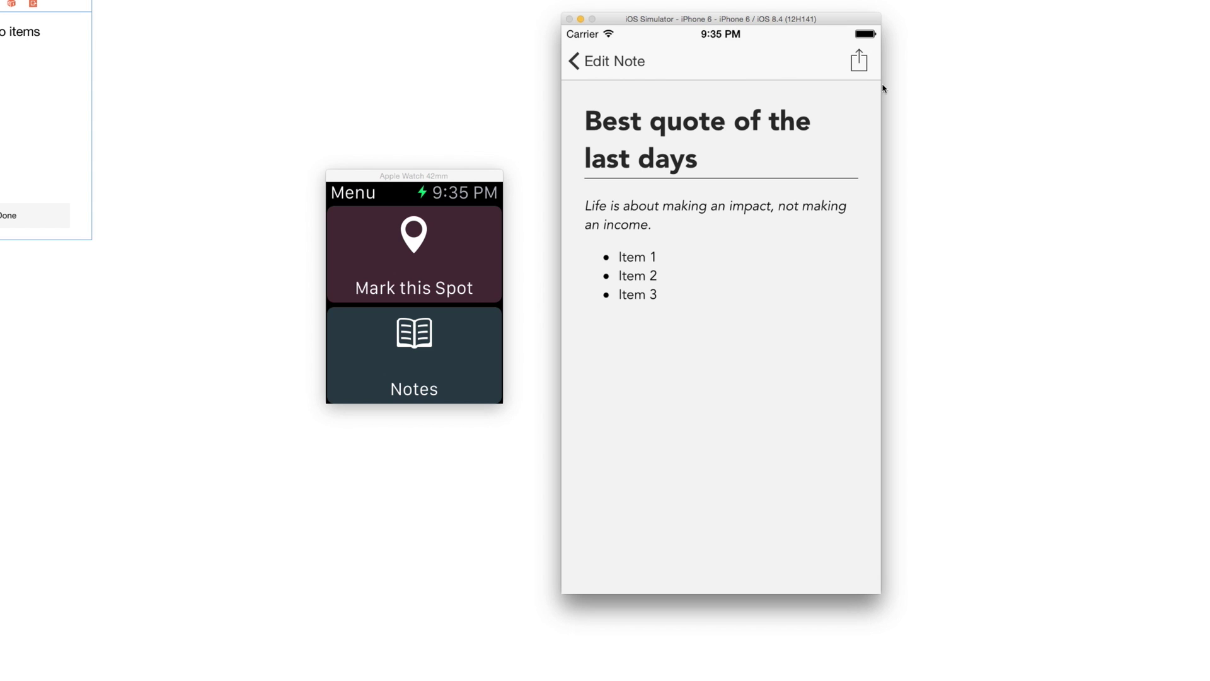
- Open the share sheet for the HTML preview of the quote note
{"action": "left_click", "coordinate": [860, 61]}
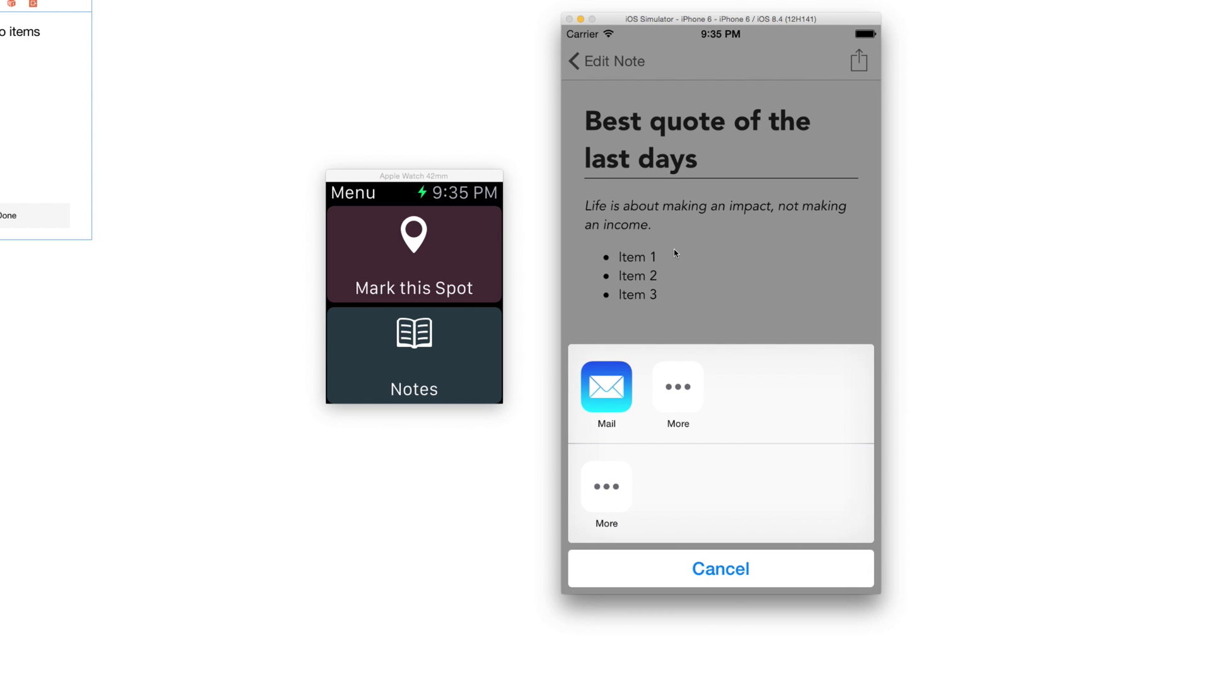